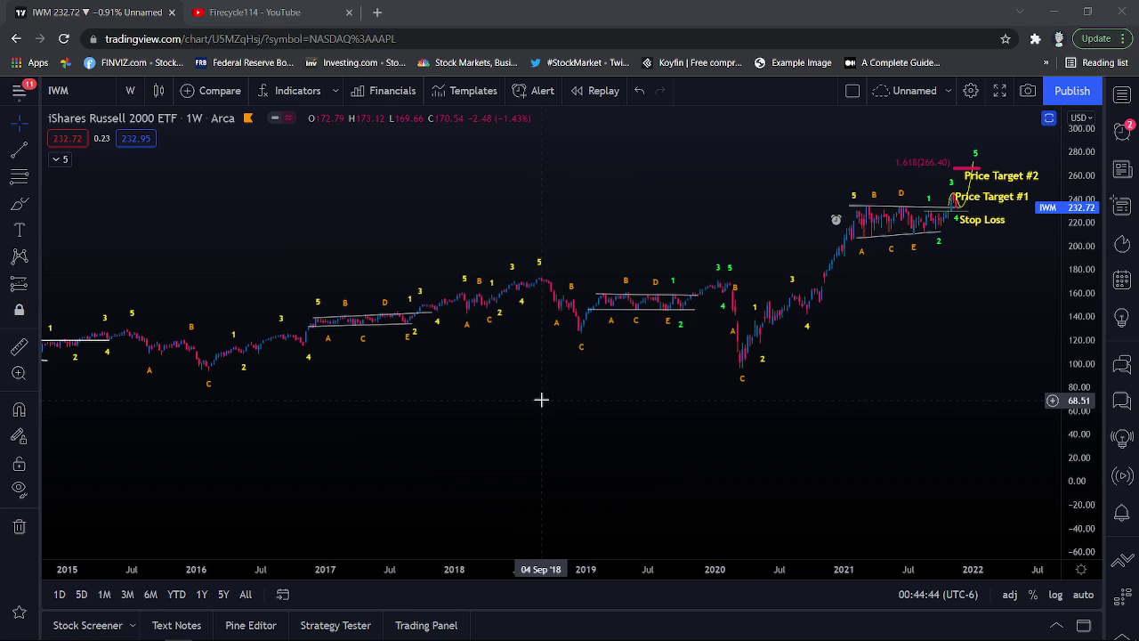
# - Switch to YouTube to check the channel's uploaded videos, and return to the weekly IWM chart in TradingView
pyautogui.scroll(-1, 541, 400)
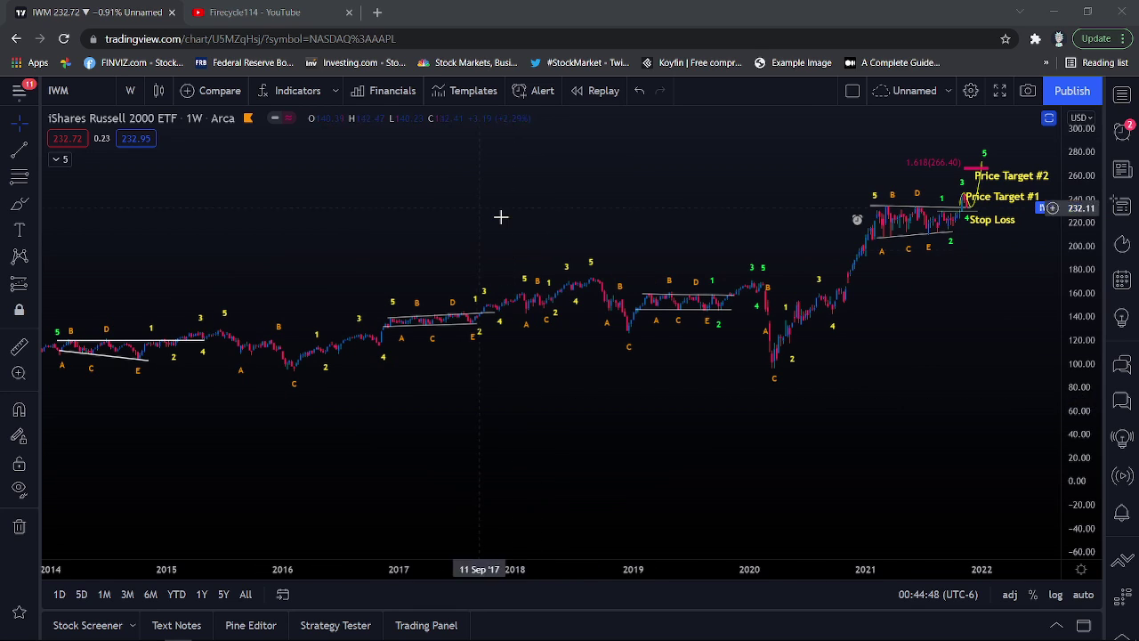
pyautogui.click(309, 19)
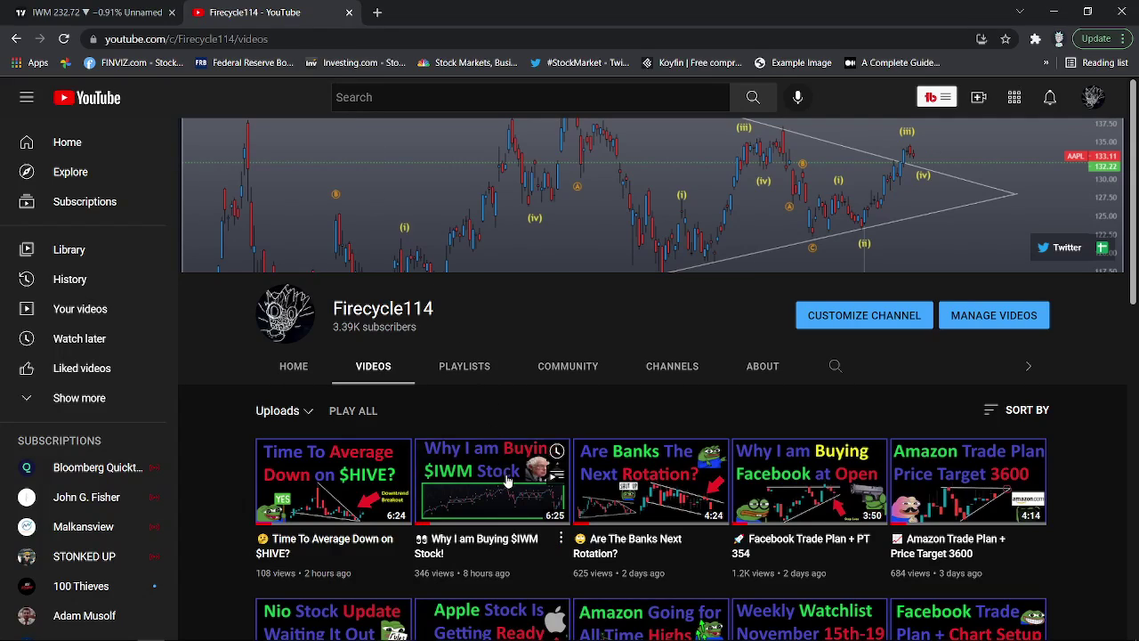
pyautogui.click(108, 18)
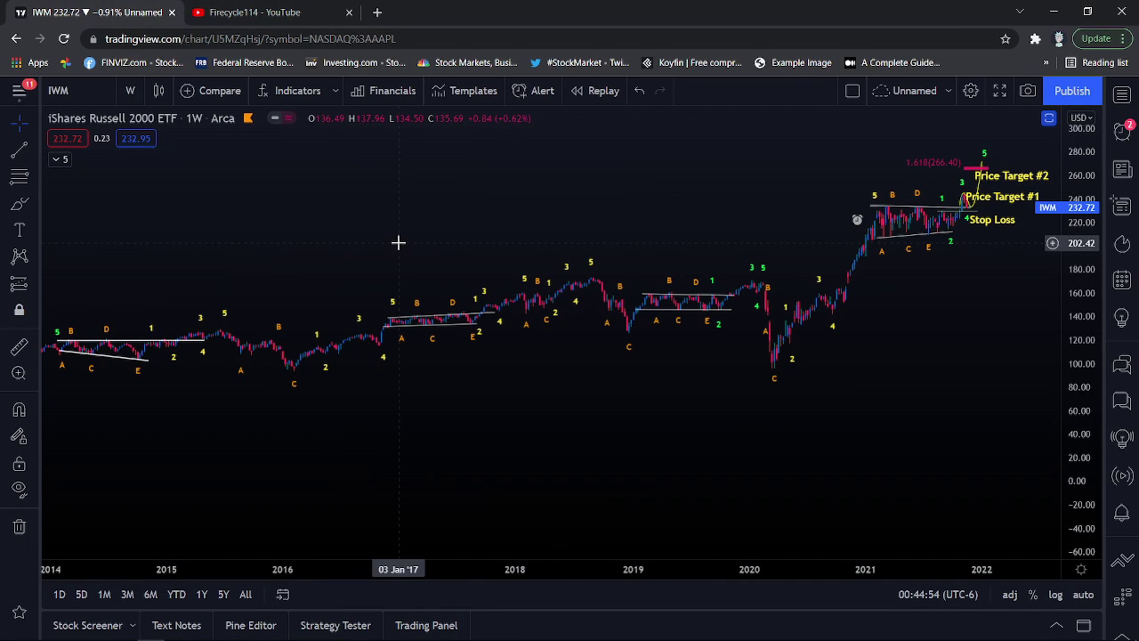
# - Examine the labelled waves and sideways ranges on the weekly IWM chart from the 2021 range back to 2000
pyautogui.scroll(-1, 368, 283)
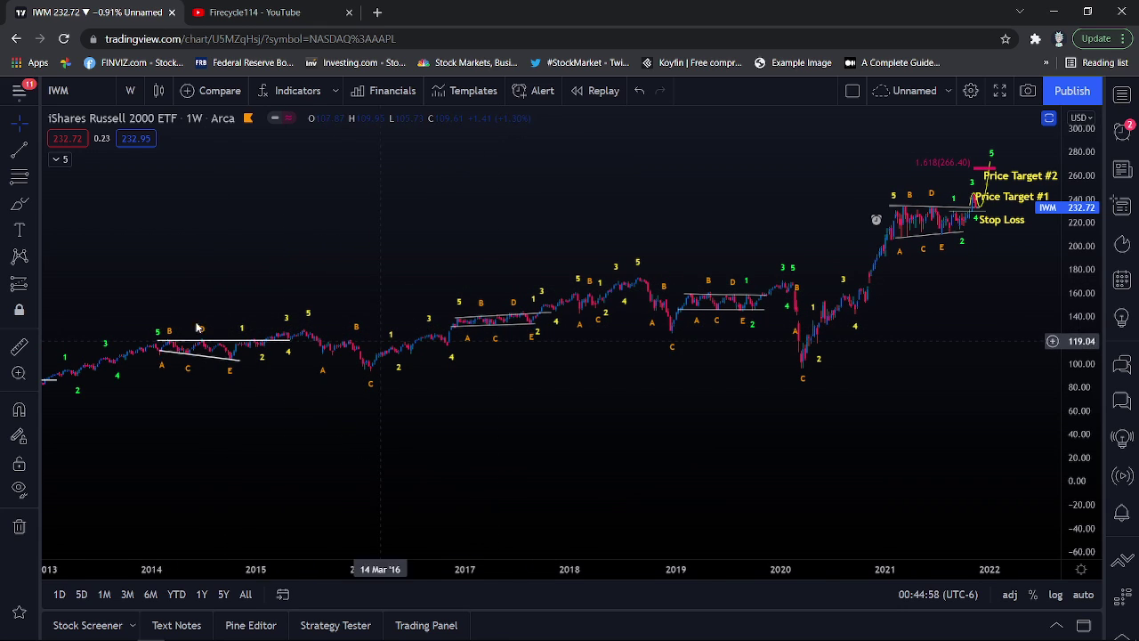
pyautogui.scroll(1, 613, 338)
pyautogui.scroll(4, 613, 339)
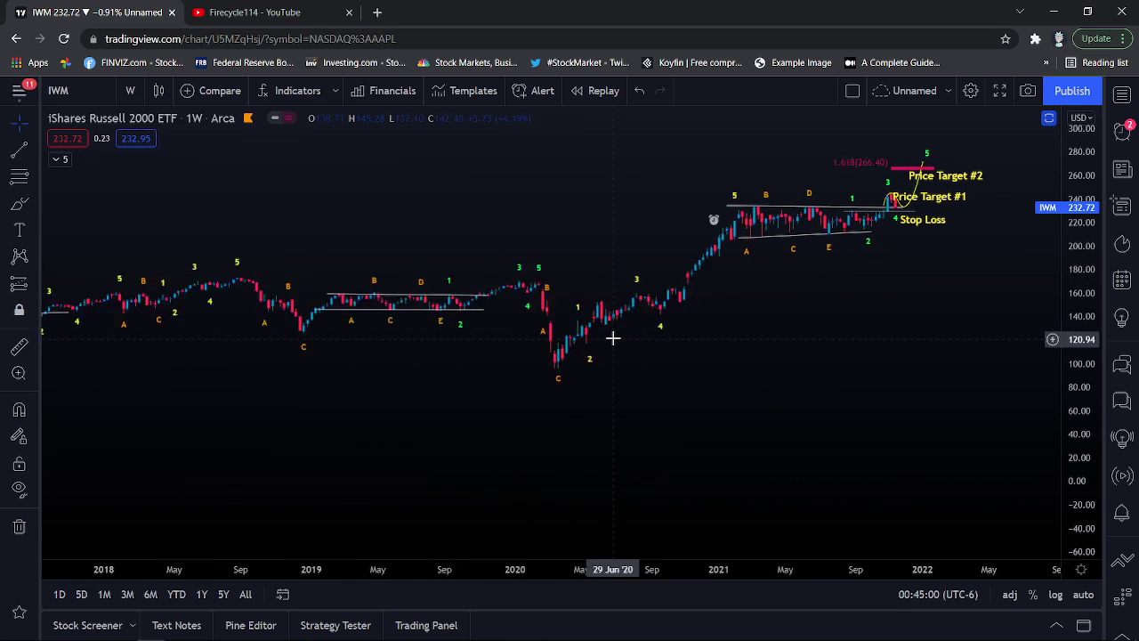
pyautogui.scroll(-2, 700, 370)
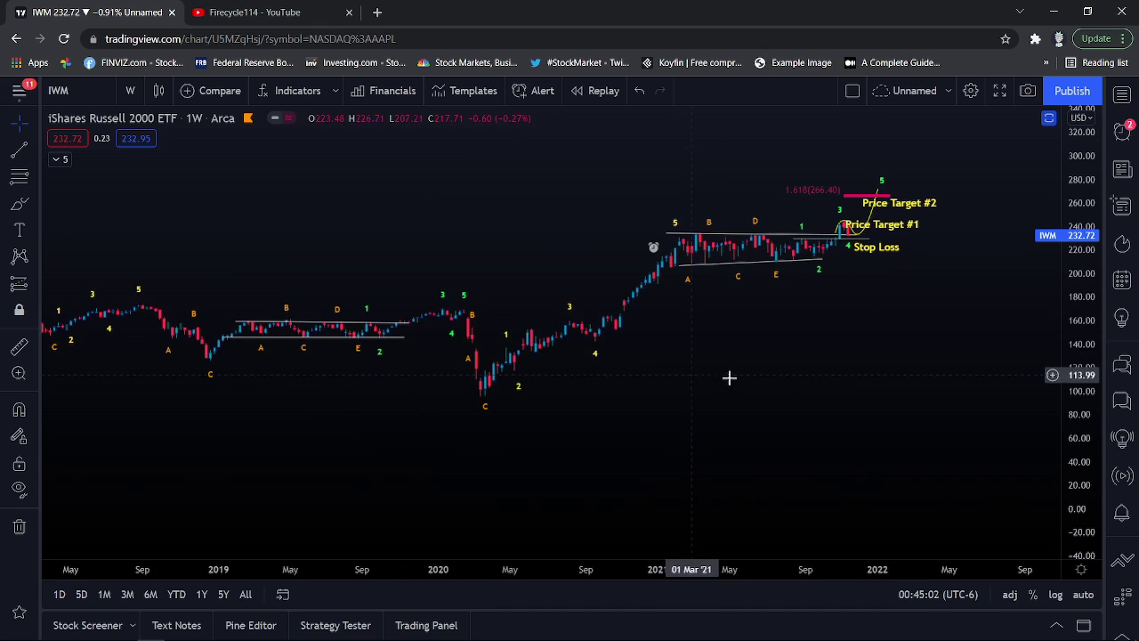
pyautogui.moveTo(750, 343); pyautogui.dragTo(1046, 350)
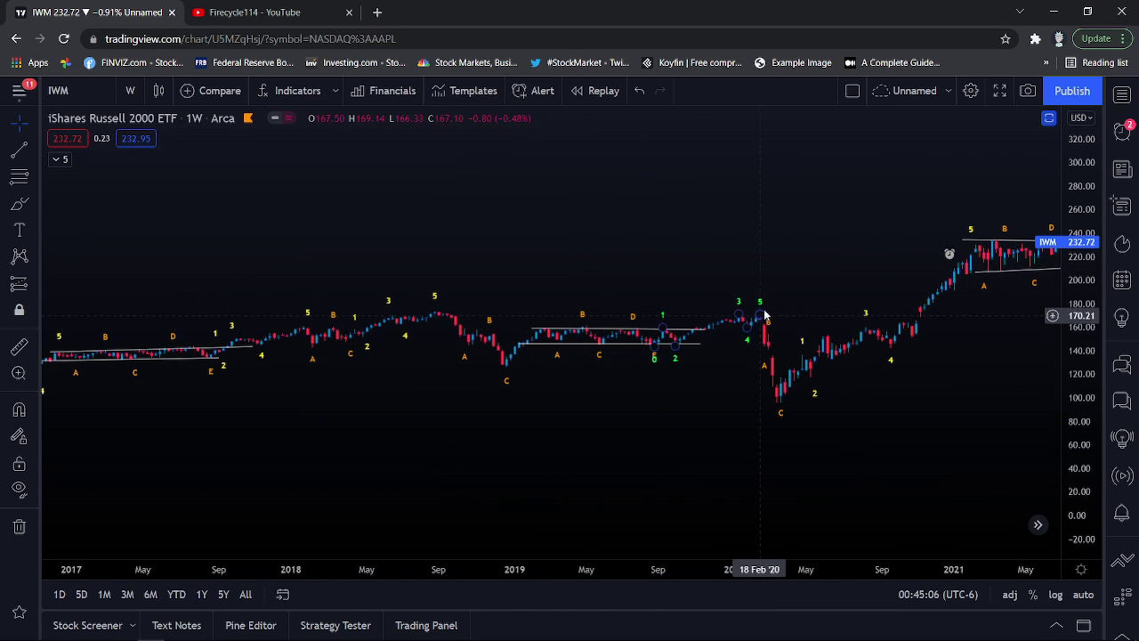
pyautogui.scroll(-2, 739, 313)
pyautogui.moveTo(457, 407); pyautogui.dragTo(536, 397)
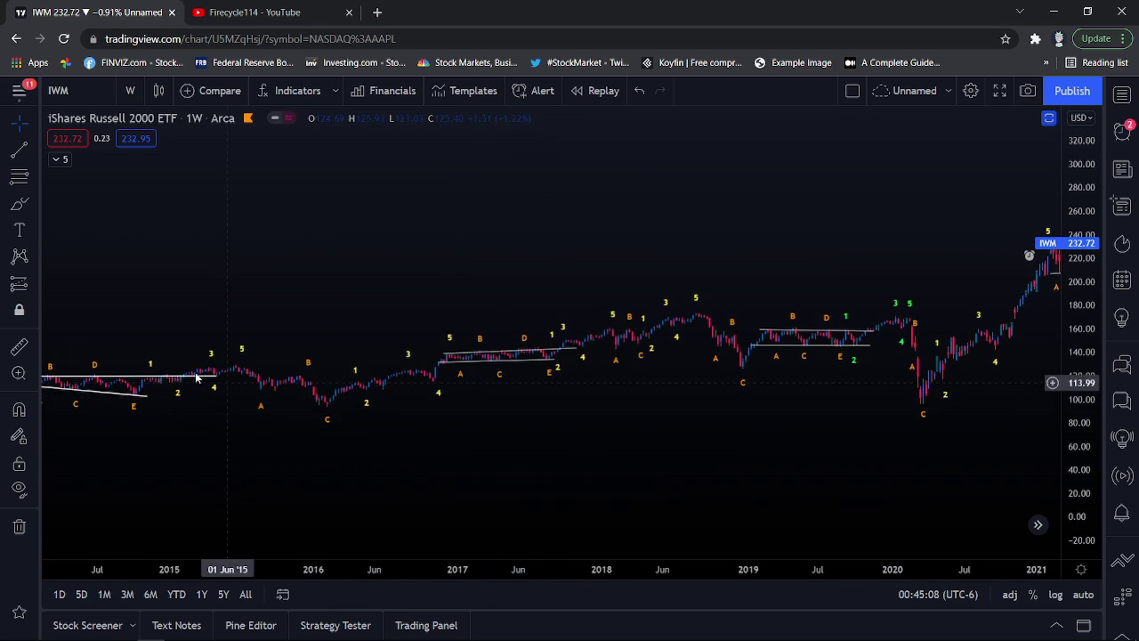
pyautogui.scroll(-2, 199, 376)
pyautogui.scroll(-1, 202, 409)
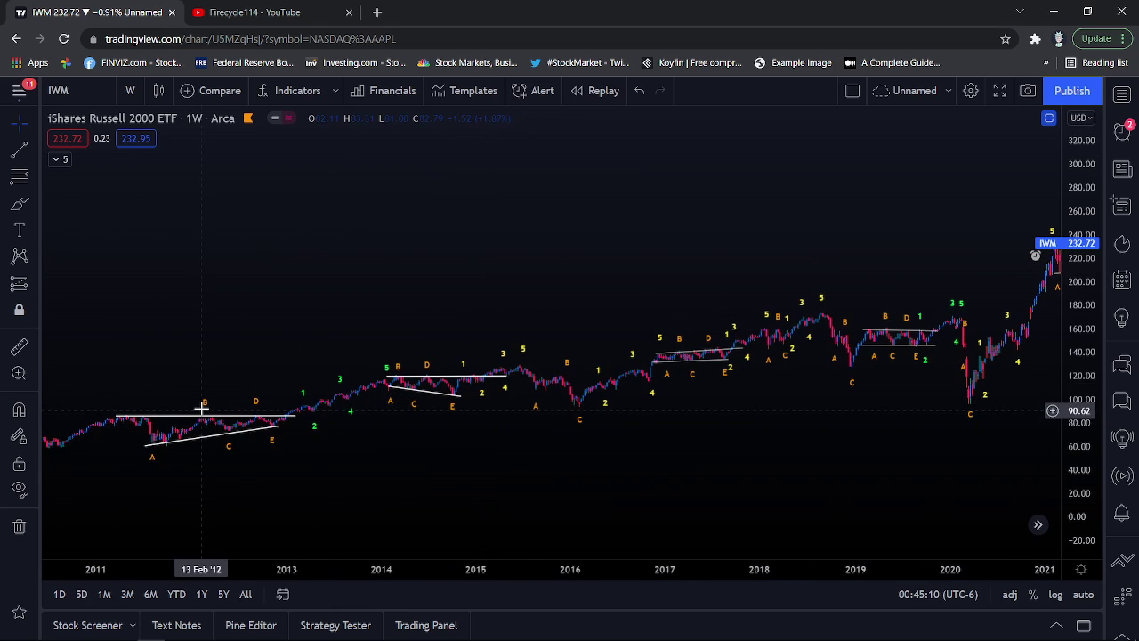
pyautogui.scroll(-5, 187, 393)
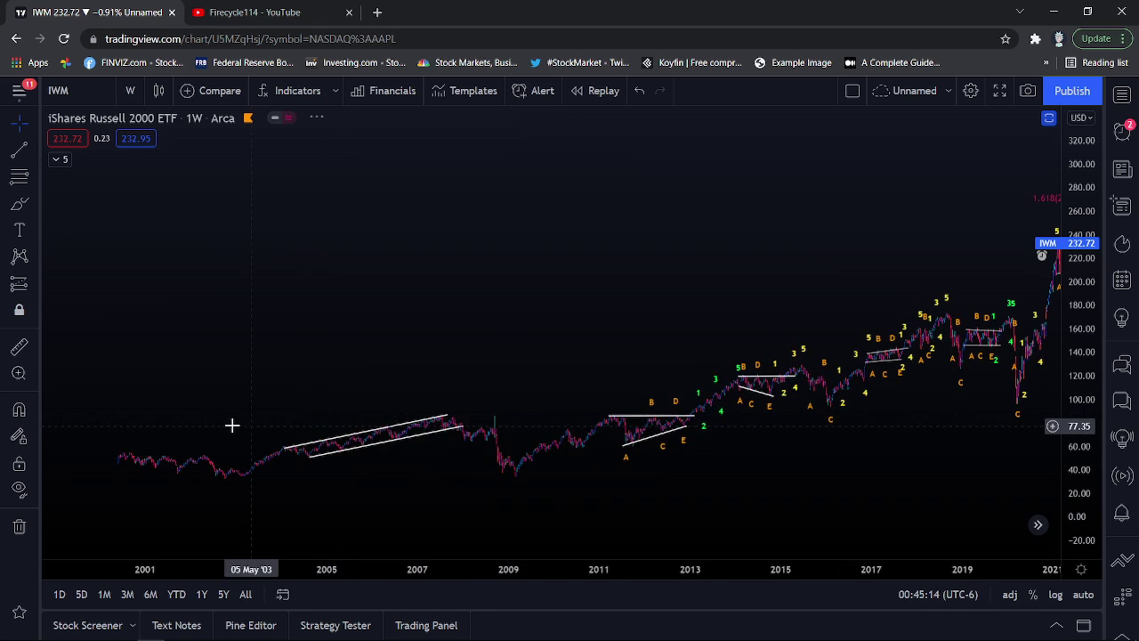
# - Draw a trend line along the highs from mid-2000 to October 2003 and set its thickness to 2px
pyautogui.click(10, 153)
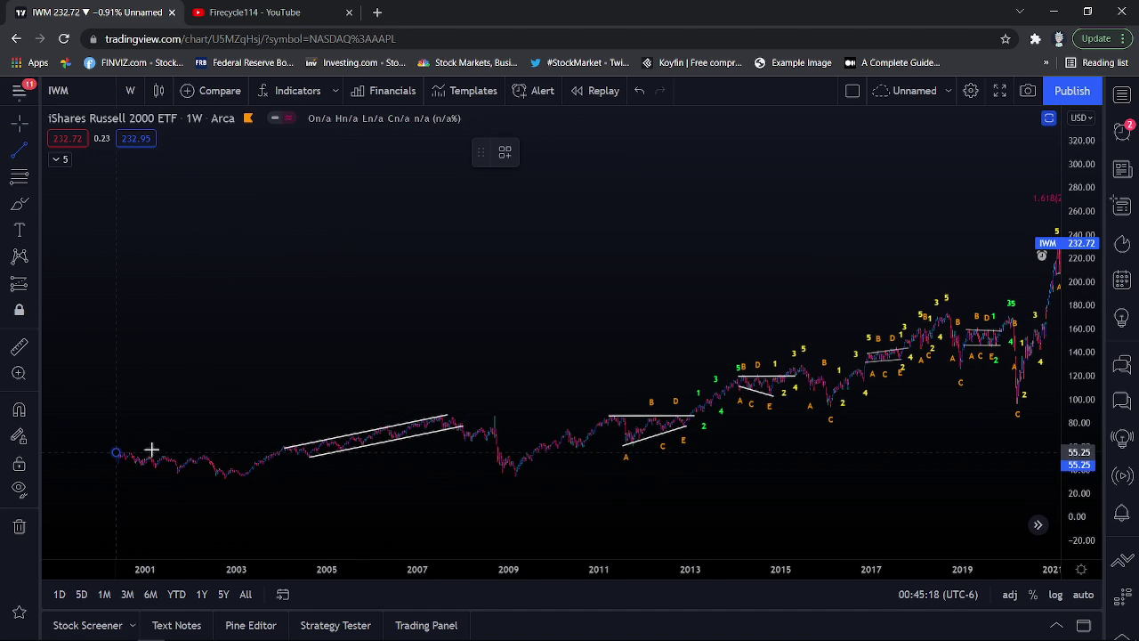
pyautogui.click(267, 460)
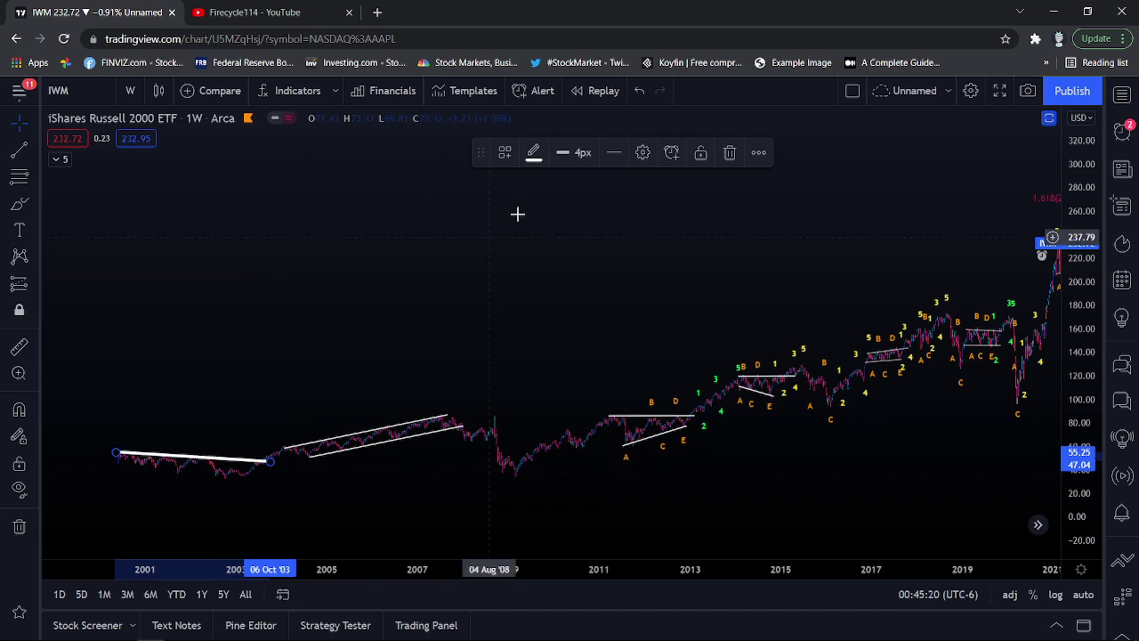
pyautogui.click(582, 152)
pyautogui.click(584, 206)
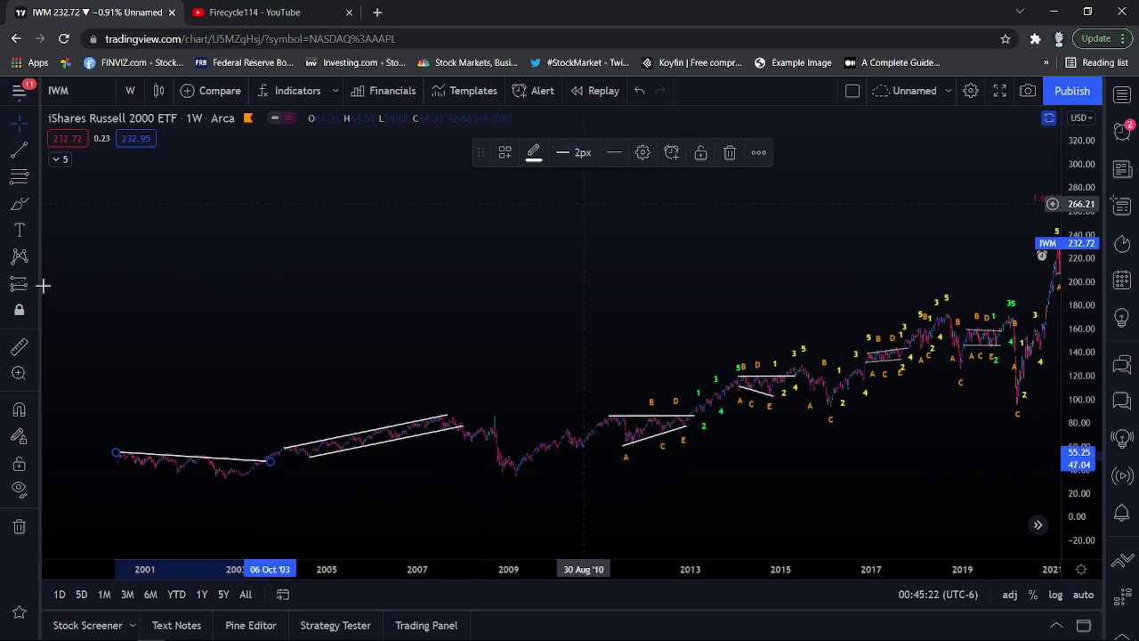
pyautogui.click(34, 124)
pyautogui.click(81, 122)
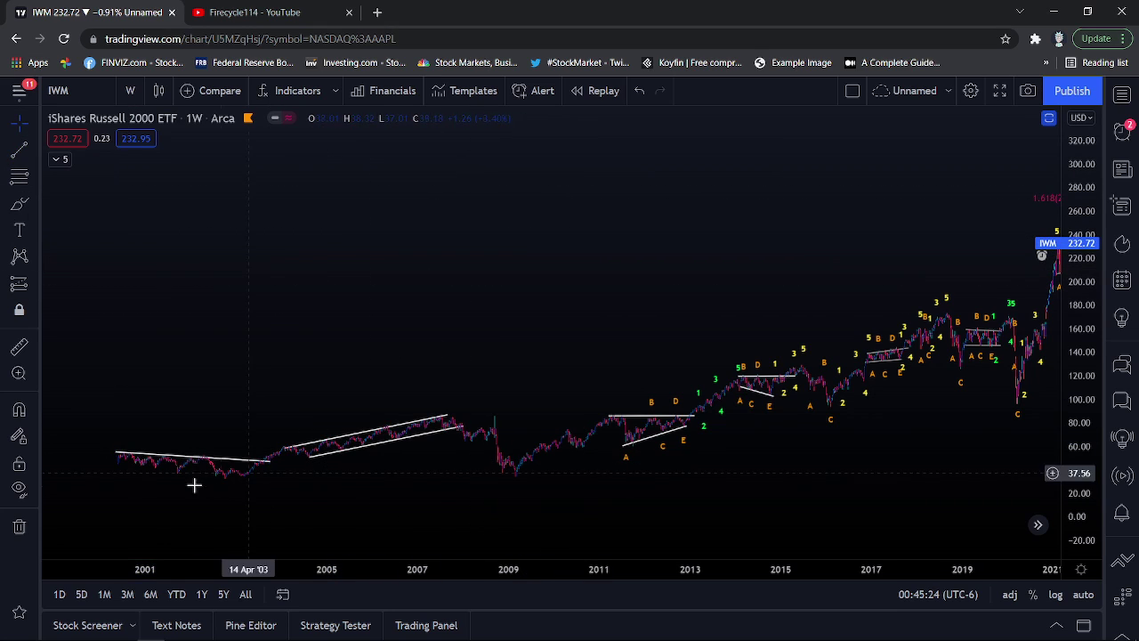
# - Examine the 2019 and 2021 sideways ranges with their breakout waves on an enlarged price scale
pyautogui.moveTo(508, 354); pyautogui.dragTo(294, 362)
pyautogui.scroll(3, 295, 361)
pyautogui.scroll(5, 478, 211)
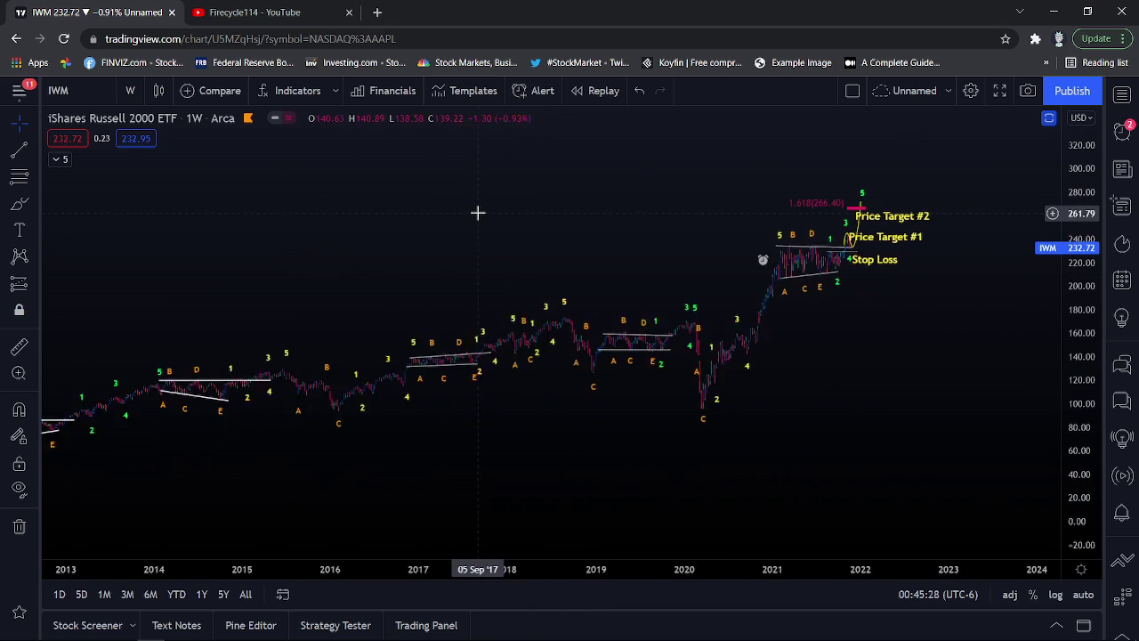
pyautogui.moveTo(671, 432); pyautogui.dragTo(774, 427)
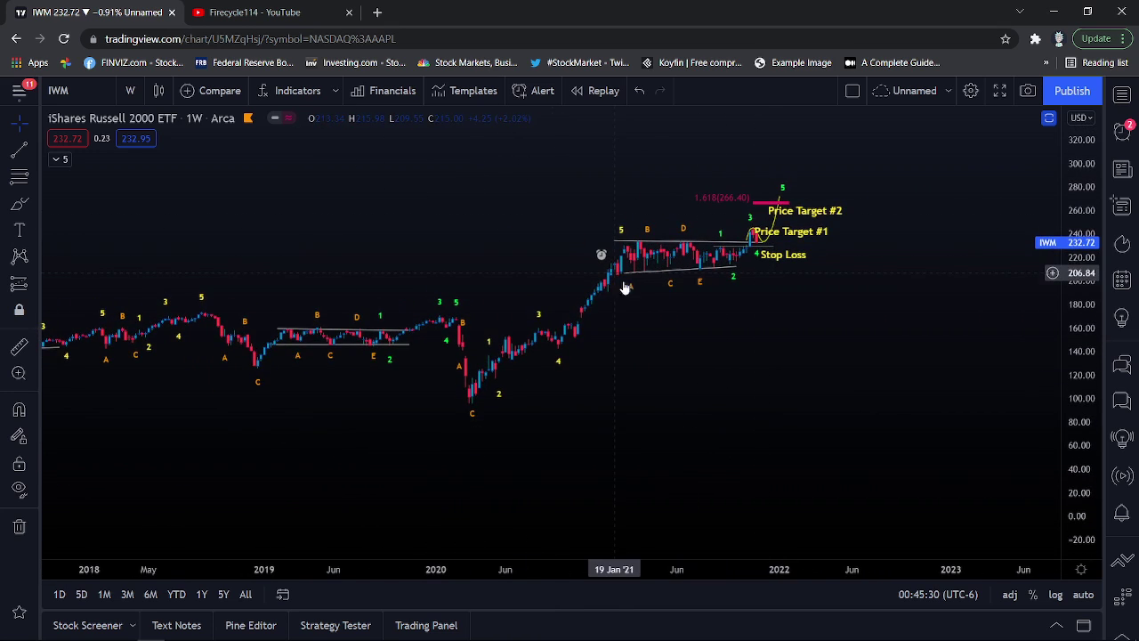
pyautogui.moveTo(700, 411); pyautogui.dragTo(822, 378)
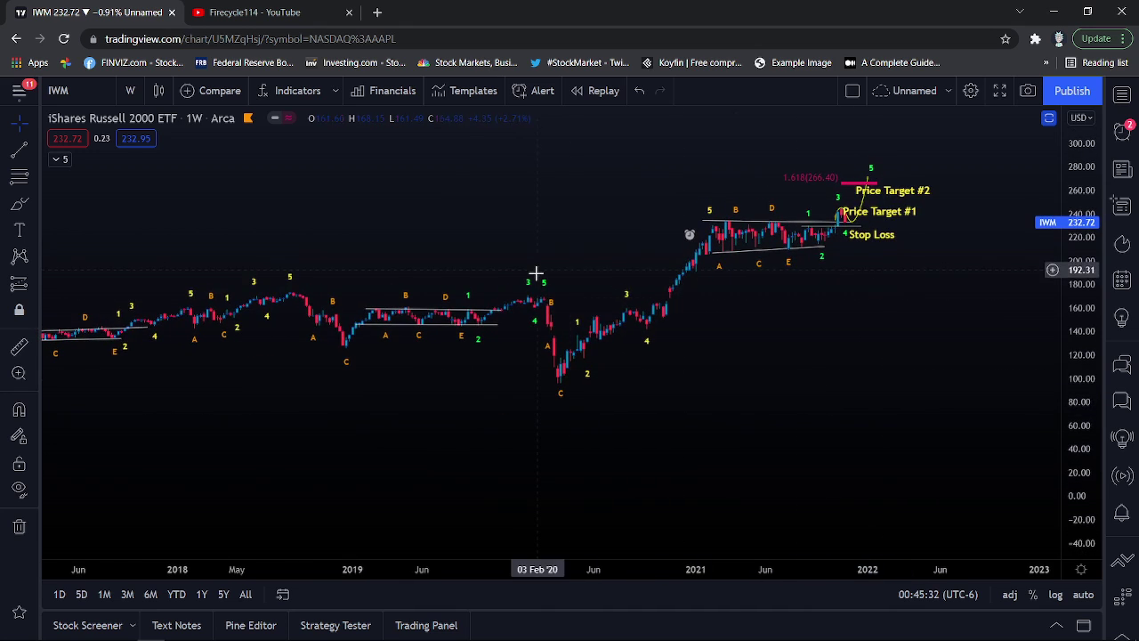
pyautogui.moveTo(538, 227); pyautogui.dragTo(706, 278)
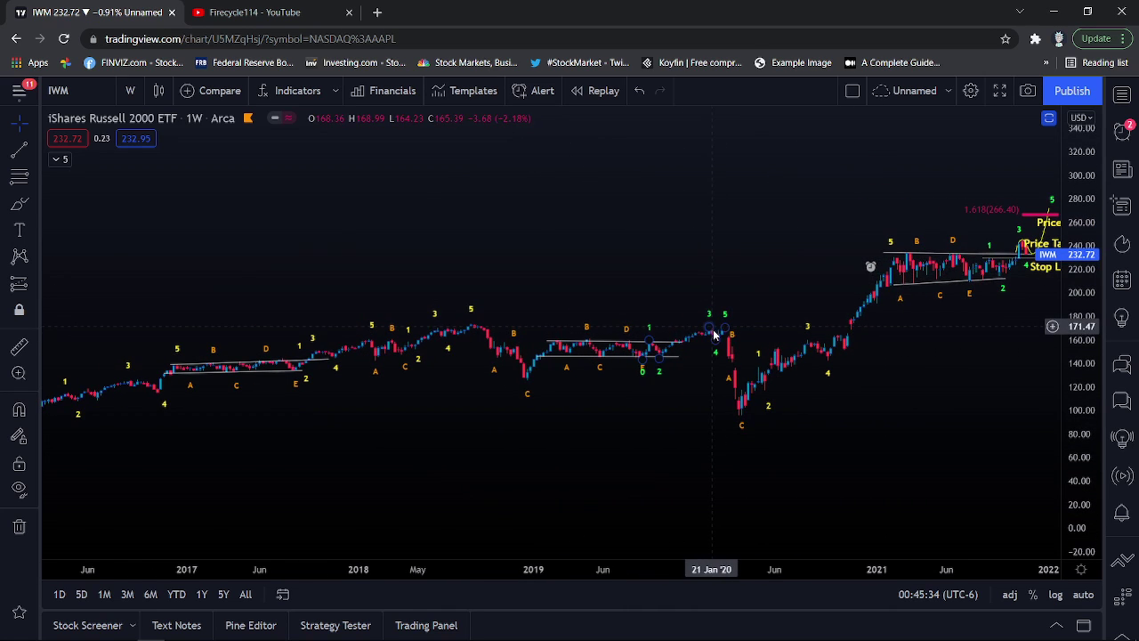
pyautogui.moveTo(1076, 405); pyautogui.dragTo(1050, 227)
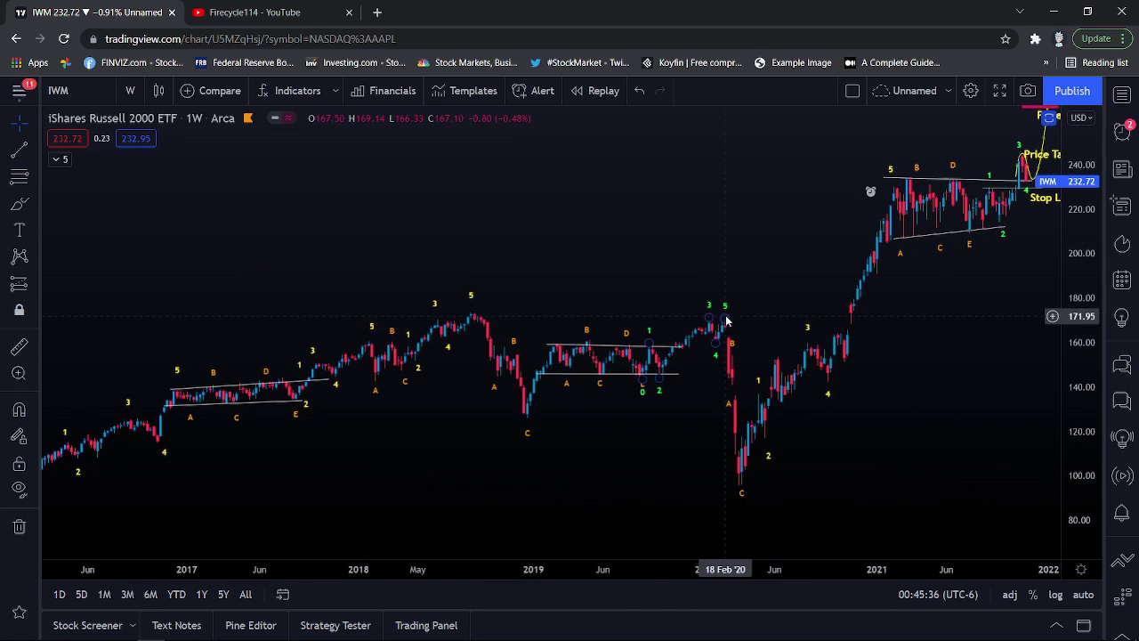
pyautogui.moveTo(812, 429); pyautogui.dragTo(815, 417)
pyautogui.moveTo(738, 202); pyautogui.dragTo(771, 183)
pyautogui.moveTo(839, 198); pyautogui.dragTo(857, 197)
# - Compare the earlier ranges of 2011 to 2017 with the current 2021 range and its projected waves
pyautogui.moveTo(564, 297); pyautogui.dragTo(983, 239)
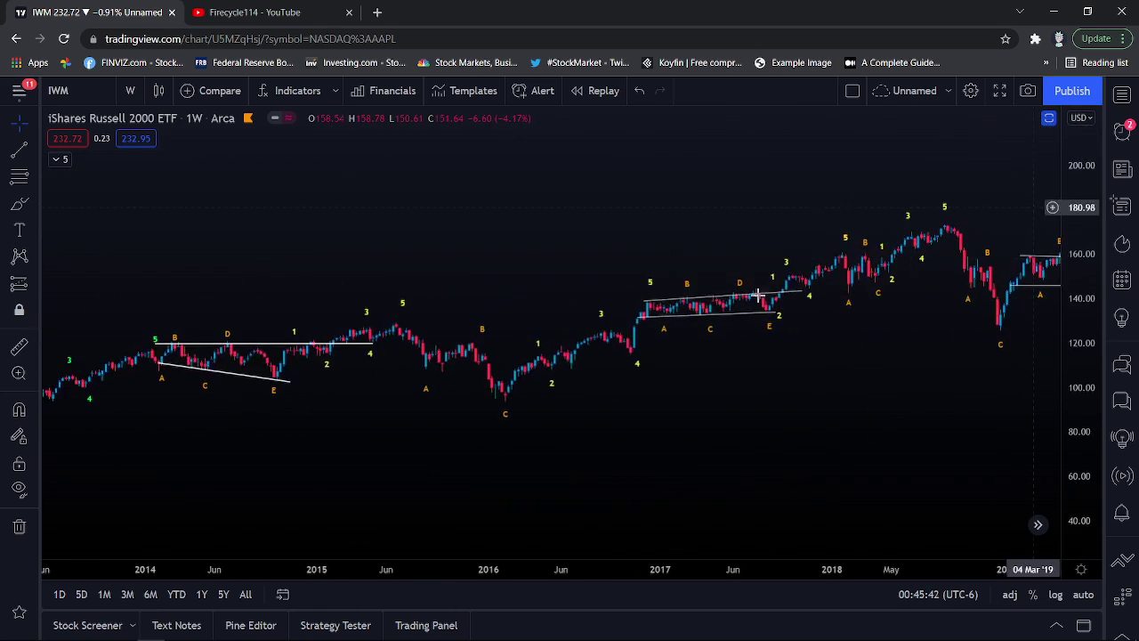
pyautogui.scroll(-1, 512, 317)
pyautogui.scroll(-1, 593, 331)
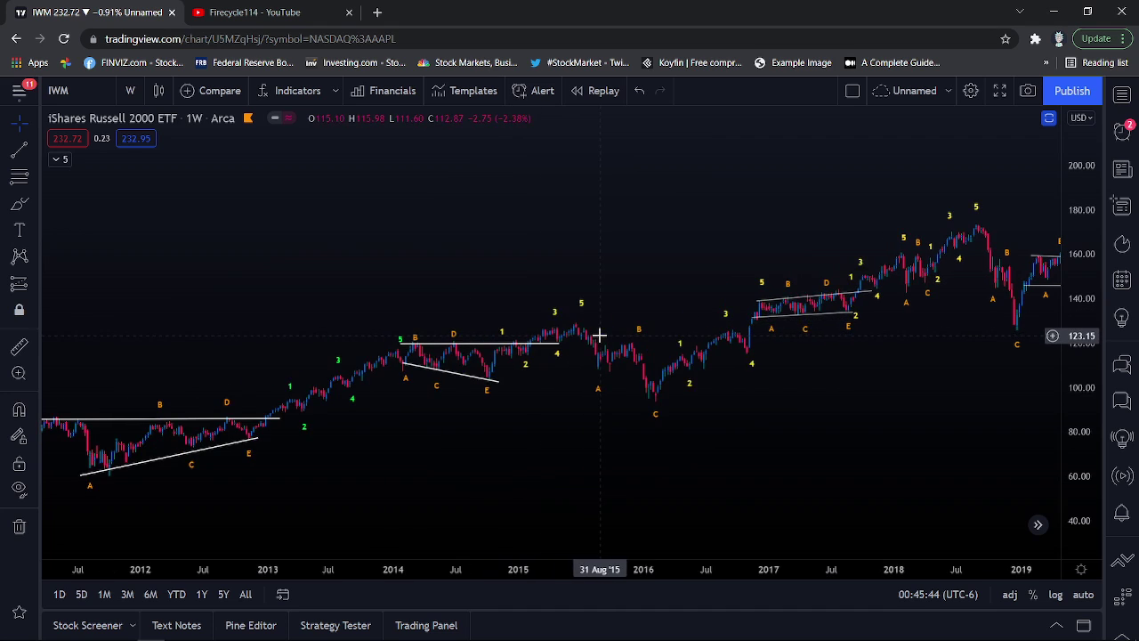
pyautogui.moveTo(739, 181)
pyautogui.mouseDown()
pyautogui.moveTo(575, 214)
pyautogui.moveTo(302, 239)
pyautogui.mouseUp()
pyautogui.scroll(2, 303, 239)
pyautogui.moveTo(823, 338)
pyautogui.mouseDown()
pyautogui.moveTo(867, 346)
pyautogui.moveTo(916, 376)
pyautogui.mouseUp()
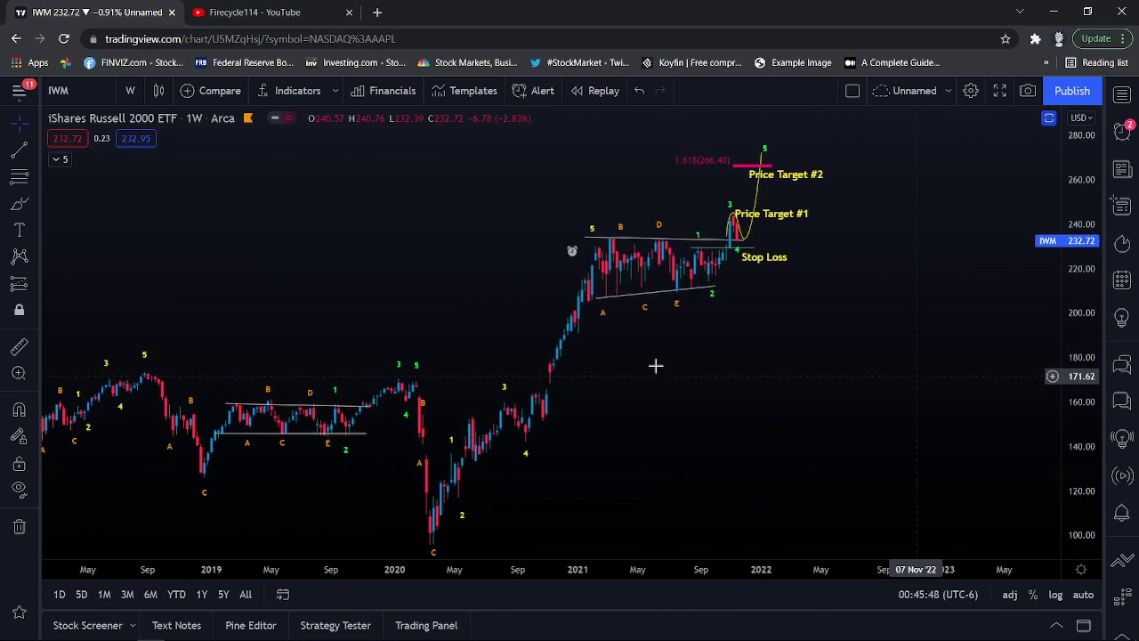
# - Brush a freehand projection from the latest price up to about 284 and down to about 191 in early 2023, and undo it
pyautogui.click(17, 204)
pyautogui.moveTo(732, 239)
pyautogui.mouseDown()
pyautogui.moveTo(818, 116)
pyautogui.moveTo(913, 252)
pyautogui.moveTo(945, 324)
pyautogui.mouseUp()
pyautogui.scroll(-2, 926, 287)
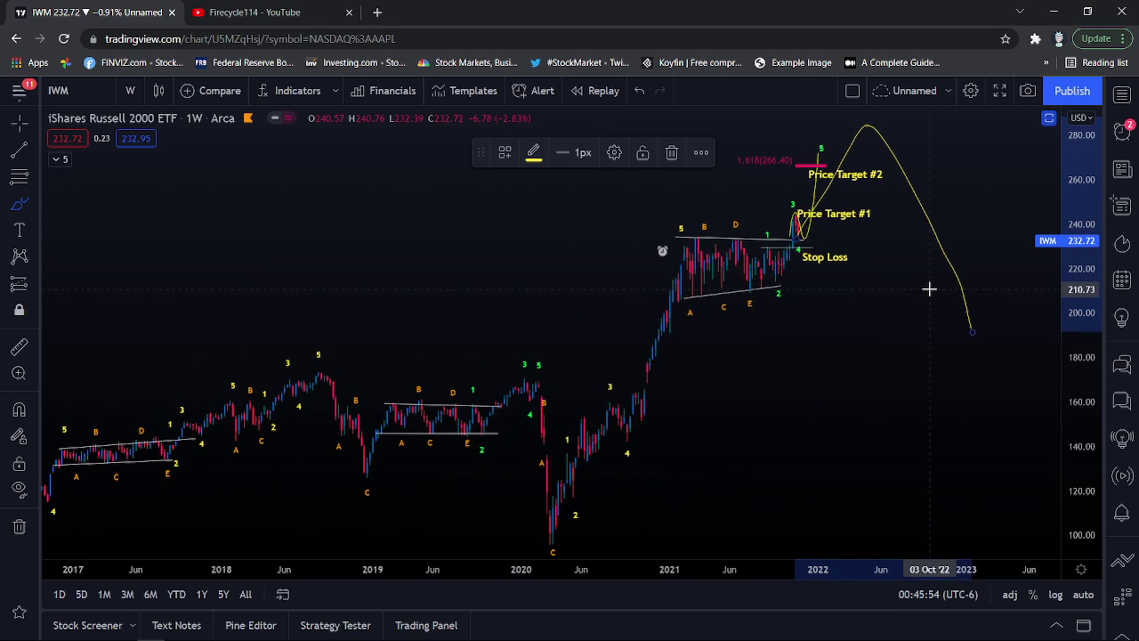
pyautogui.hotkey('ctrl', 'z')
# - Examine the repeating ABCDE ranges and five-wave moves from 2009 to 2021 on a compressed price scale
pyautogui.moveTo(1085, 197); pyautogui.dragTo(1080, 321)
pyautogui.scroll(-3, 414, 196)
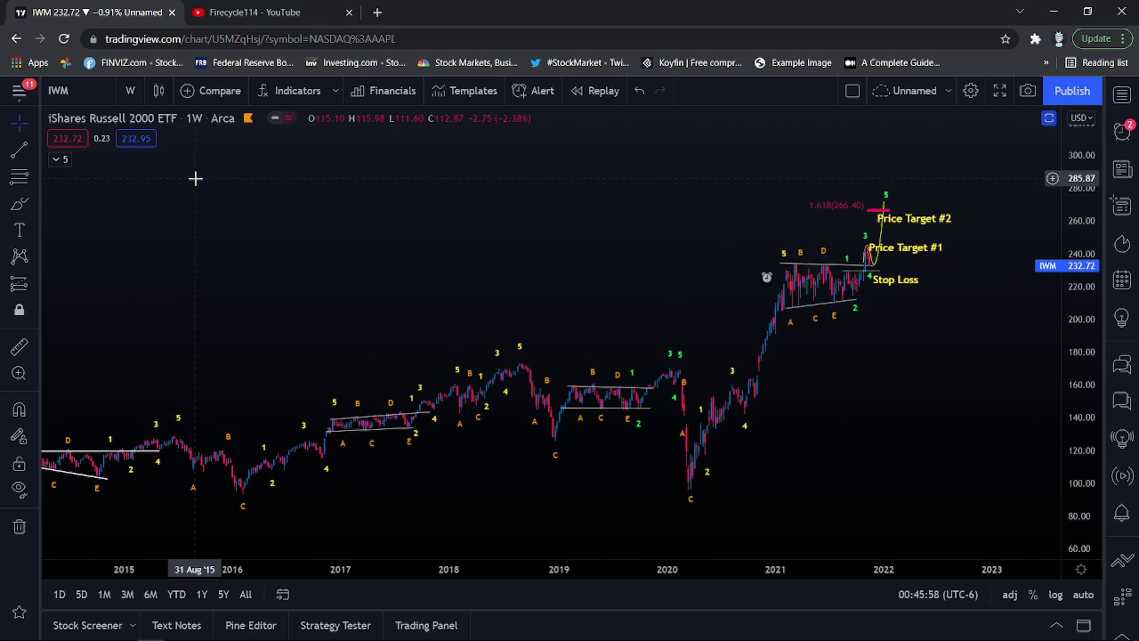
pyautogui.scroll(-1, 241, 177)
pyautogui.moveTo(313, 205); pyautogui.dragTo(360, 169)
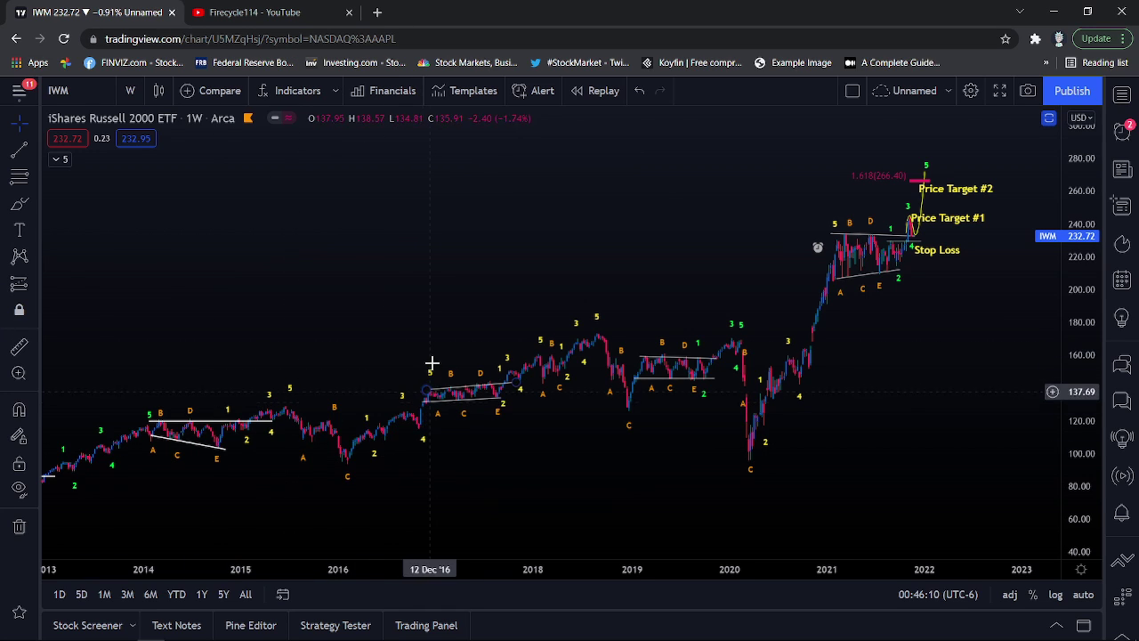
pyautogui.scroll(-5, 442, 262)
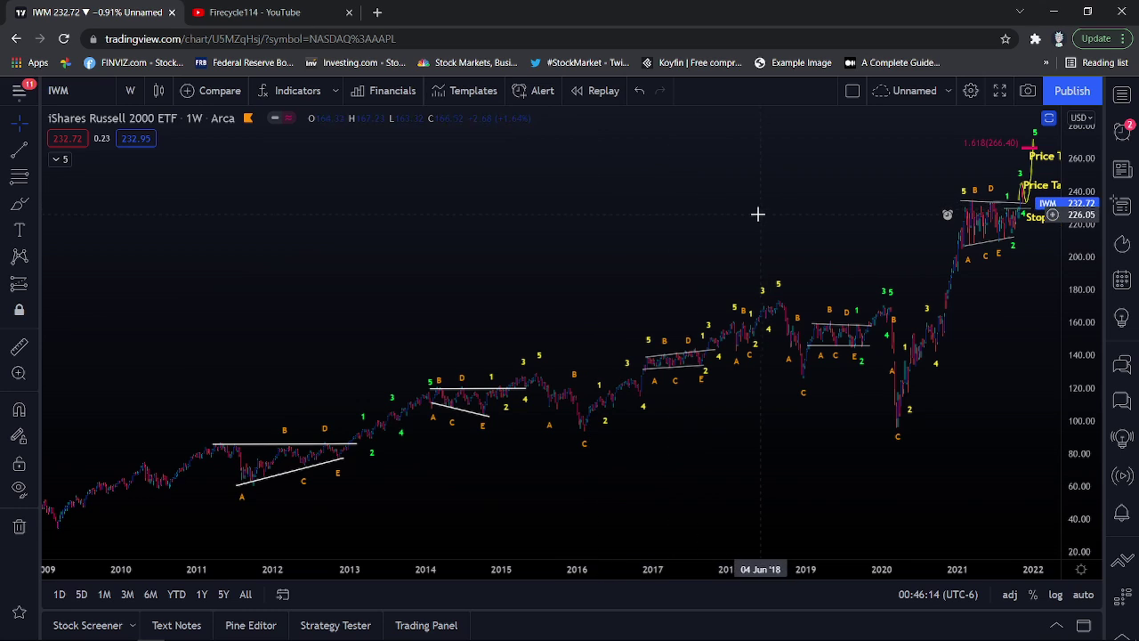
pyautogui.scroll(3, 757, 213)
pyautogui.moveTo(767, 207); pyautogui.dragTo(717, 249)
# - Check the channel's uploads on YouTube again, and return to the chart to examine the 2021 range with its price targets and stop loss
pyautogui.click(254, 12)
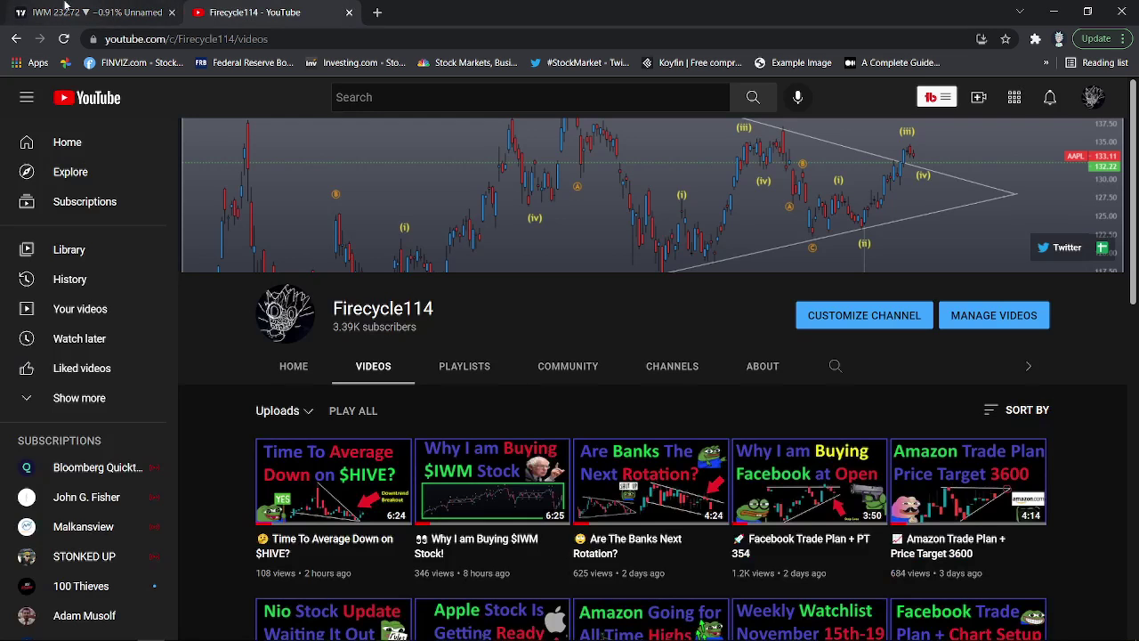
pyautogui.click(82, 13)
pyautogui.scroll(6, 637, 260)
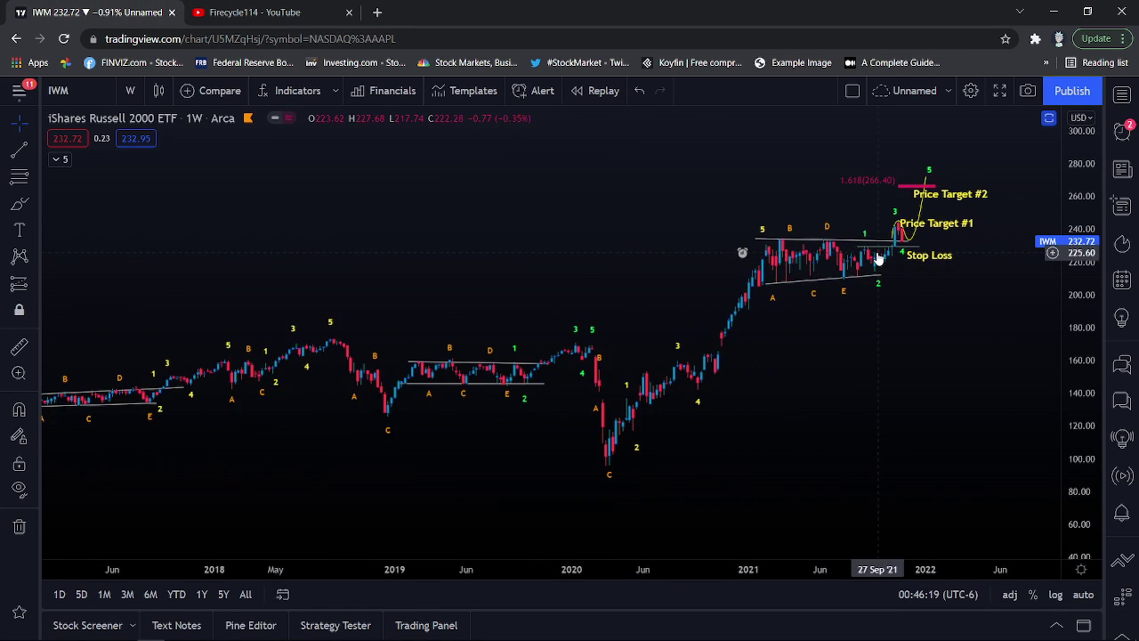
pyautogui.scroll(5, 1017, 272)
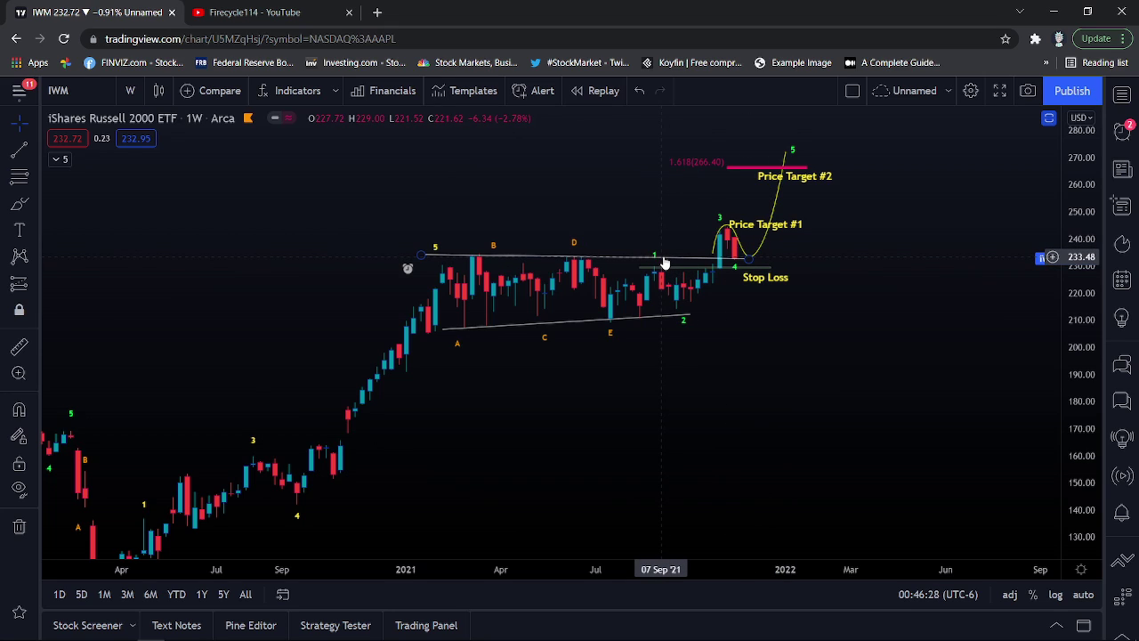
pyautogui.scroll(-2, 663, 263)
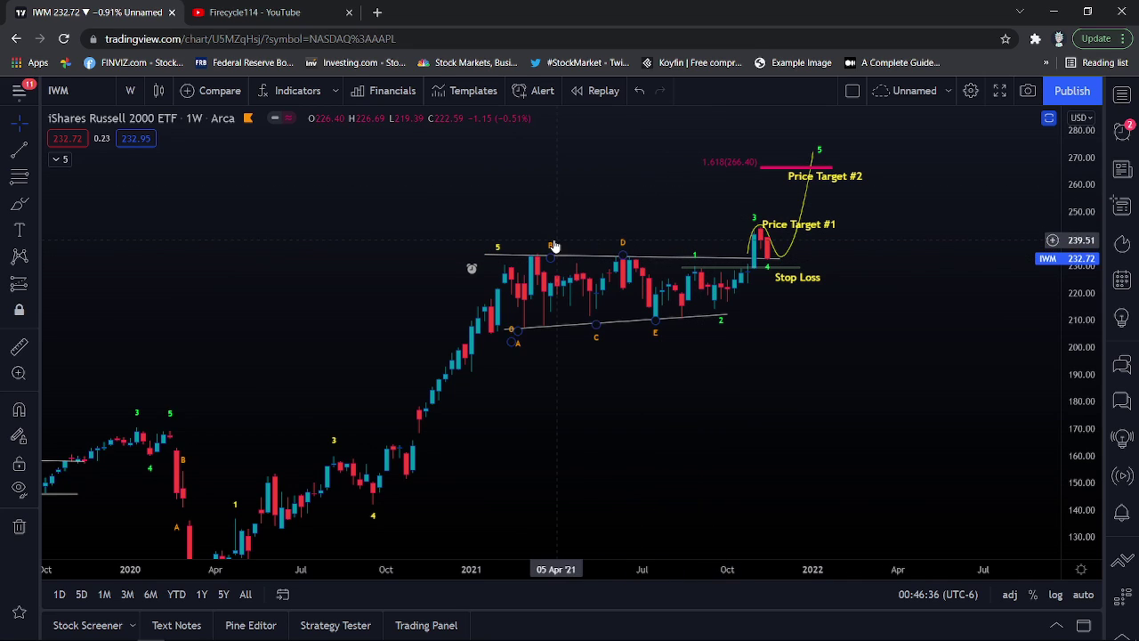
# - Examine the 2019 and 2017 ranges up close, following their breakouts and labelled waves on an enlarged price scale
pyautogui.moveTo(415, 293); pyautogui.dragTo(952, 194)
pyautogui.moveTo(1073, 376); pyautogui.dragTo(1031, 158)
pyautogui.moveTo(626, 258); pyautogui.dragTo(648, 248)
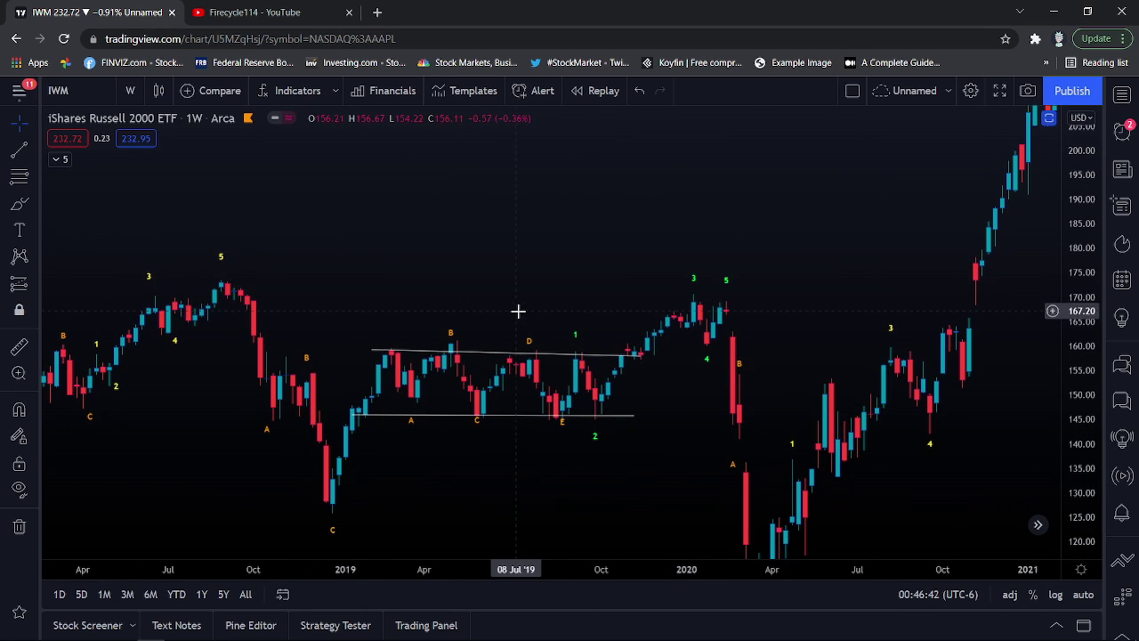
pyautogui.moveTo(539, 307); pyautogui.dragTo(610, 270)
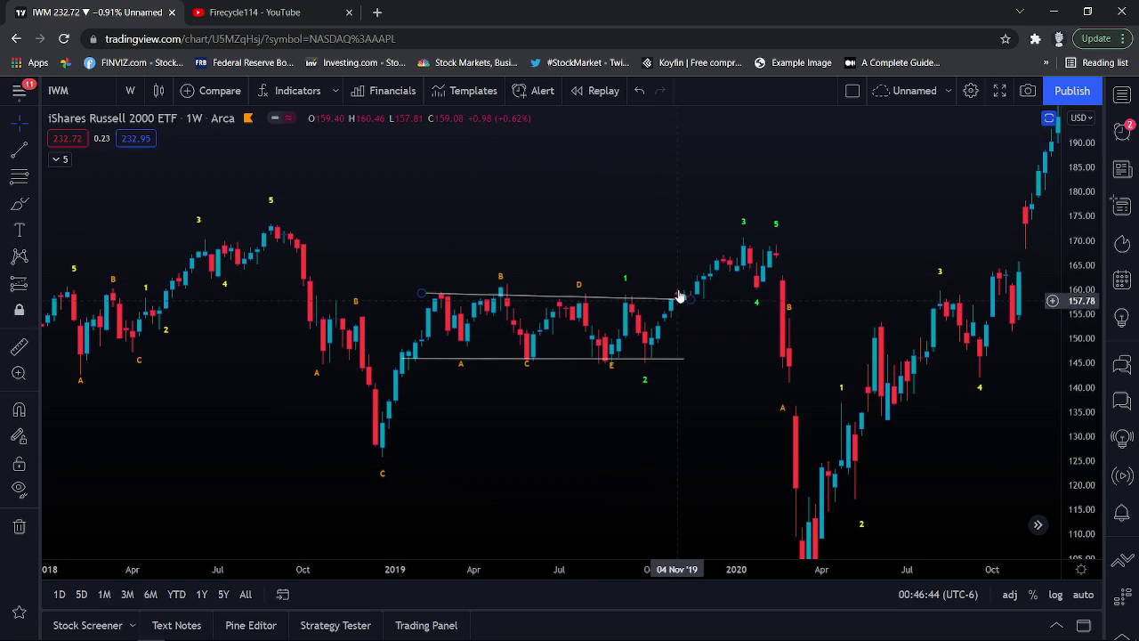
pyautogui.moveTo(647, 230); pyautogui.dragTo(897, 247)
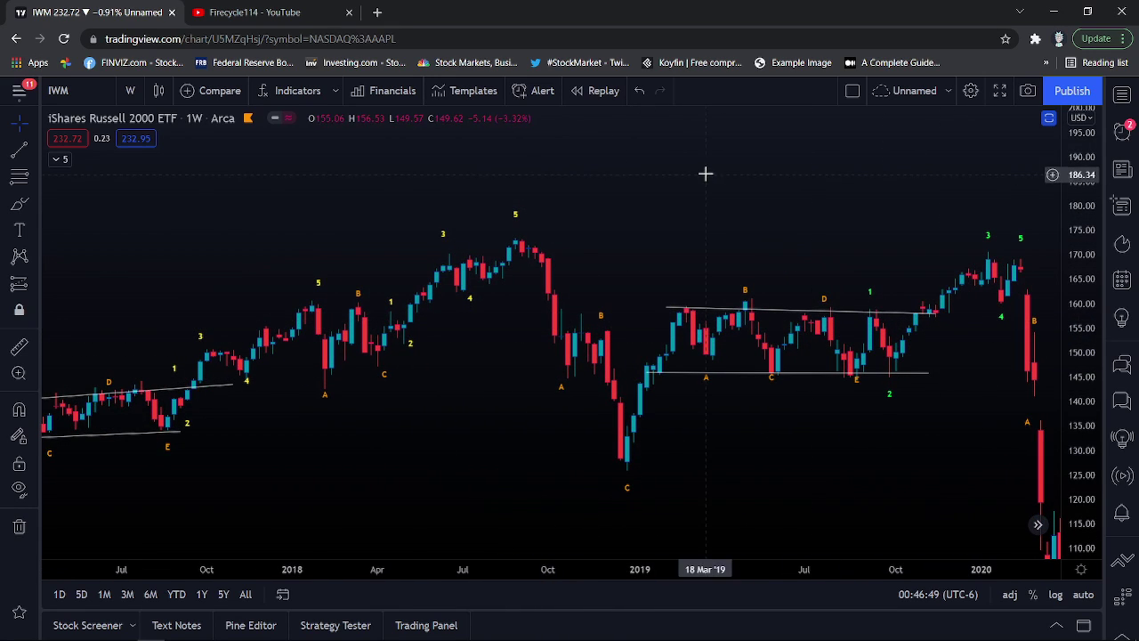
pyautogui.moveTo(857, 183); pyautogui.dragTo(1053, 107)
pyautogui.scroll(-2, 973, 160)
pyautogui.moveTo(493, 223); pyautogui.dragTo(763, 228)
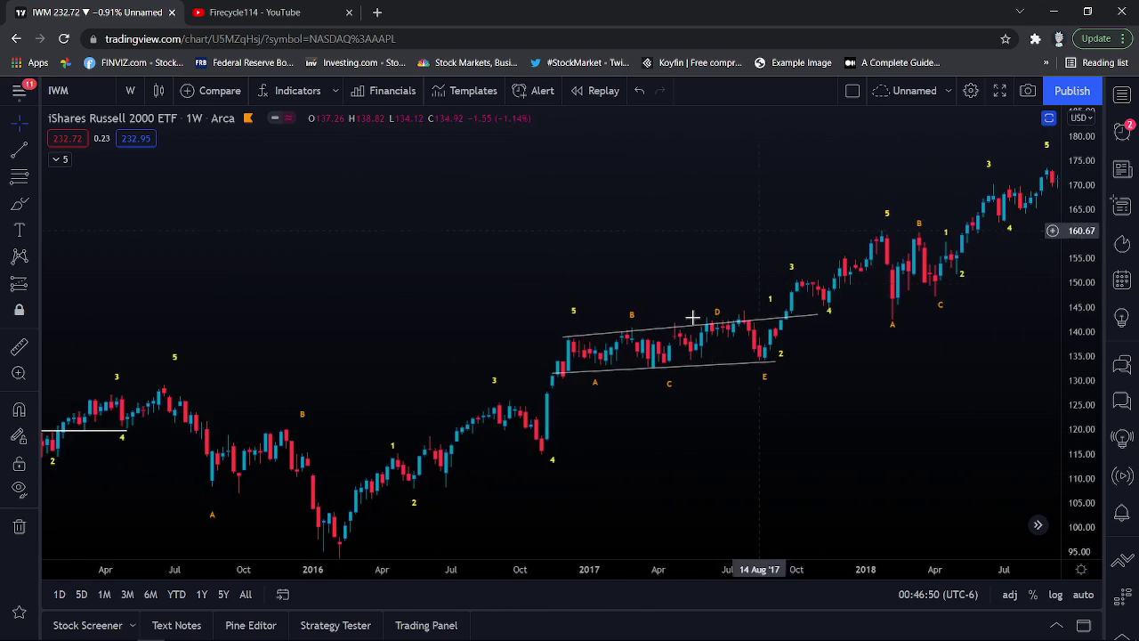
pyautogui.scroll(2, 689, 331)
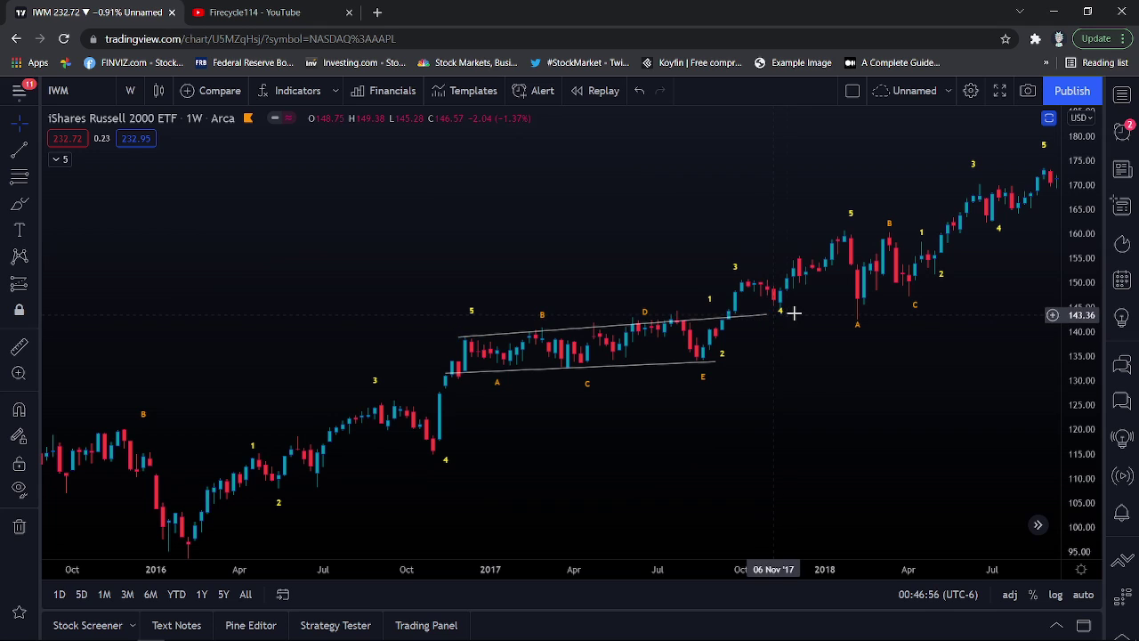
# - Examine the 2014 and 2011–2012 ranges, tracing their ABCDE waves and the five-wave moves that follow each breakout
pyautogui.scroll(-2, 359, 282)
pyautogui.moveTo(433, 270); pyautogui.dragTo(833, 185)
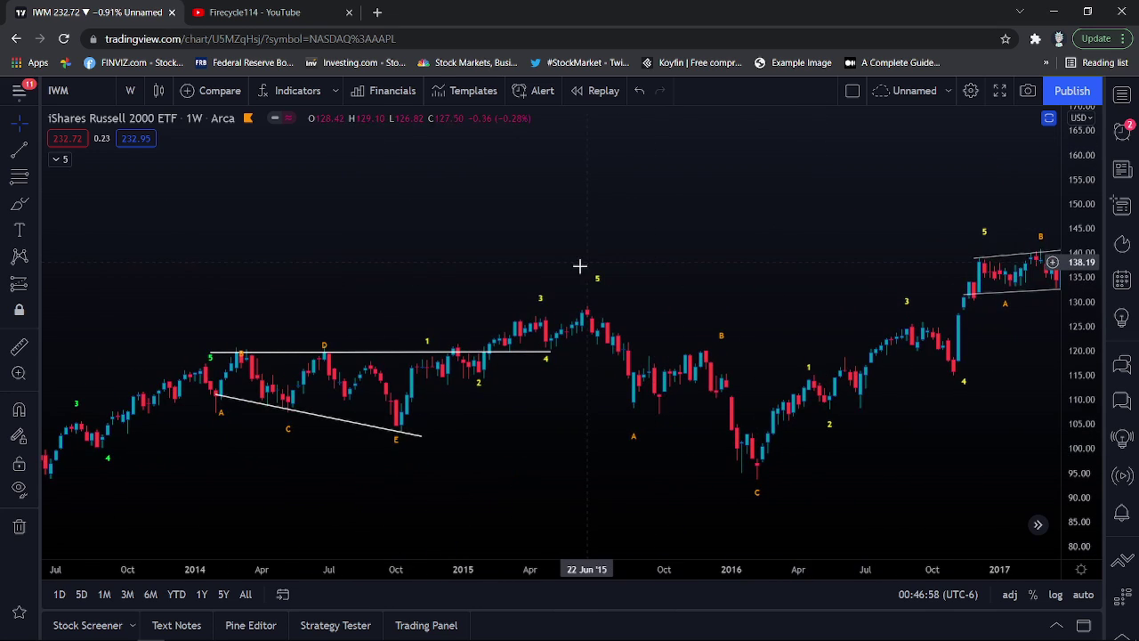
pyautogui.moveTo(481, 301); pyautogui.dragTo(595, 297)
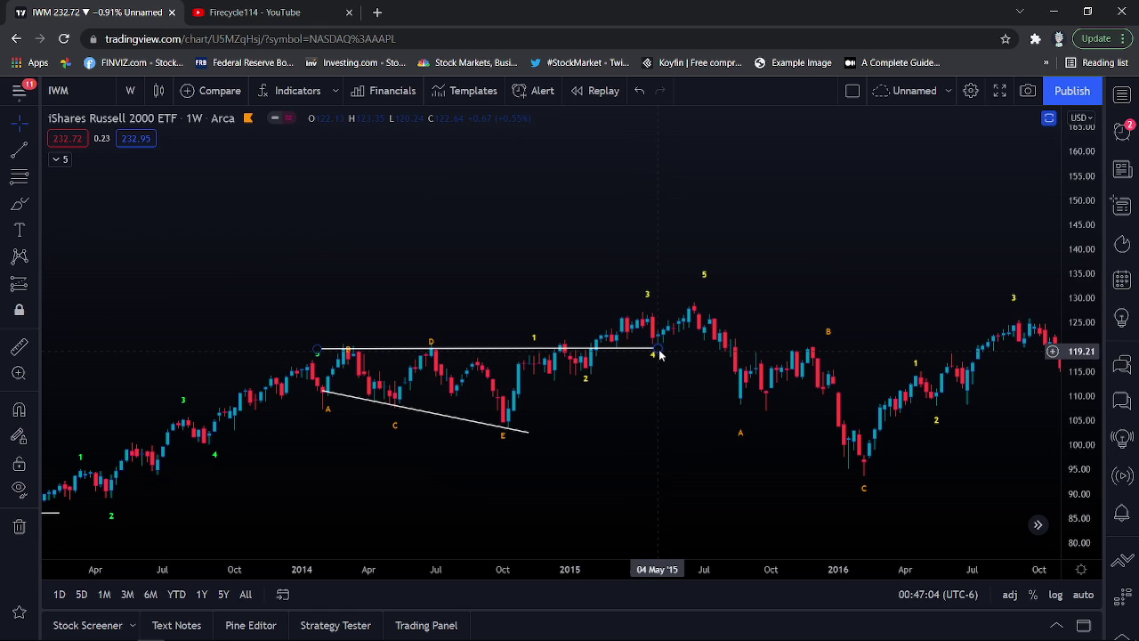
pyautogui.hscroll(-5, 465, 308)
pyautogui.hscroll(-6, 685, 205)
pyautogui.scroll(-2, 437, 488)
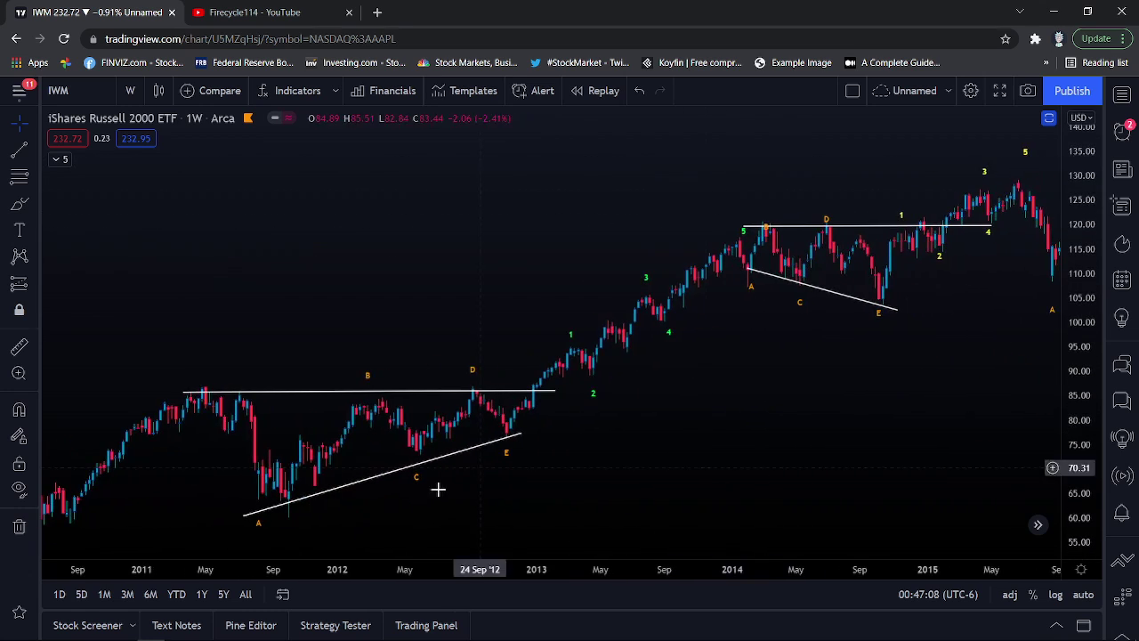
pyautogui.scroll(-2, 656, 364)
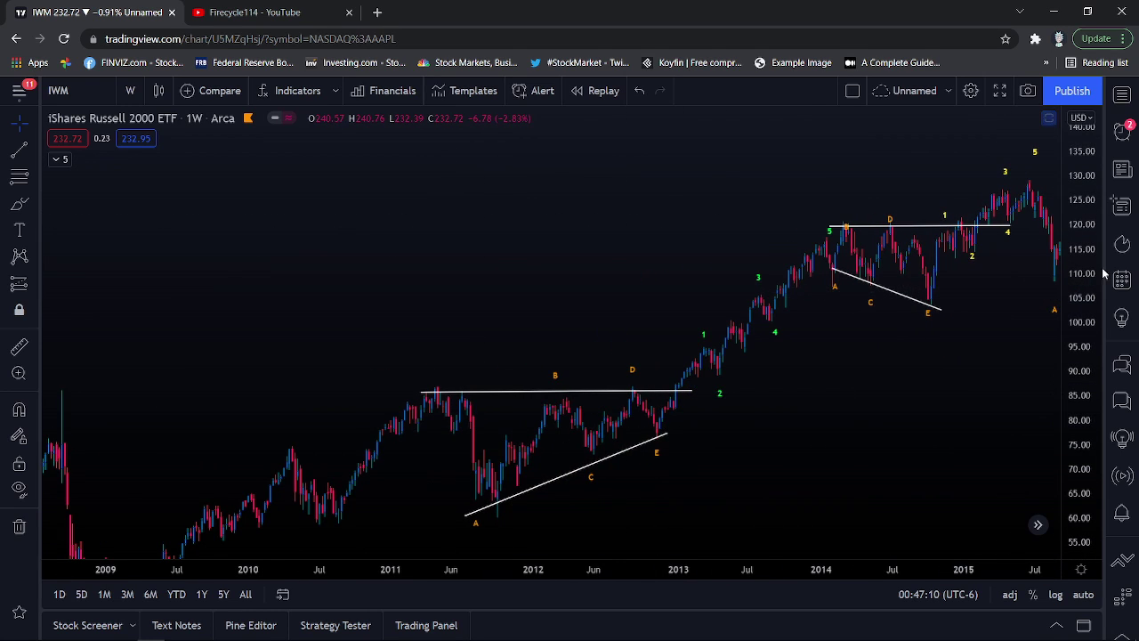
# - Compare the earlier ranges with the 2021 range on a compressed price scale, and close in on its price targets and stop loss
pyautogui.hscroll(8, 866, 421)
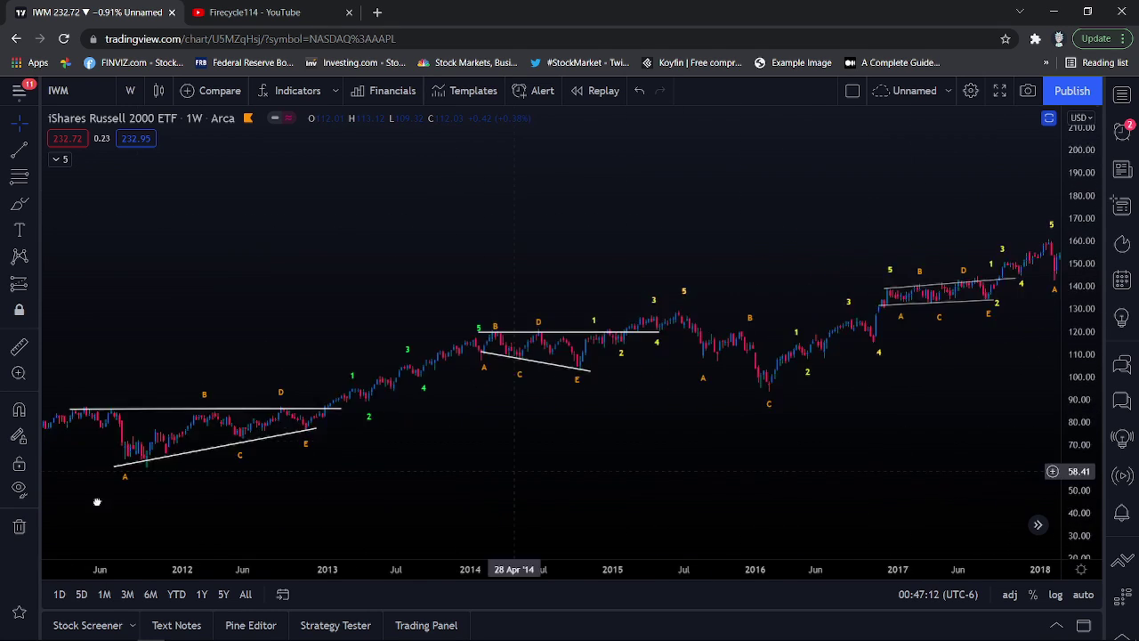
pyautogui.scroll(-2, 632, 207)
pyautogui.hscroll(5, 771, 177)
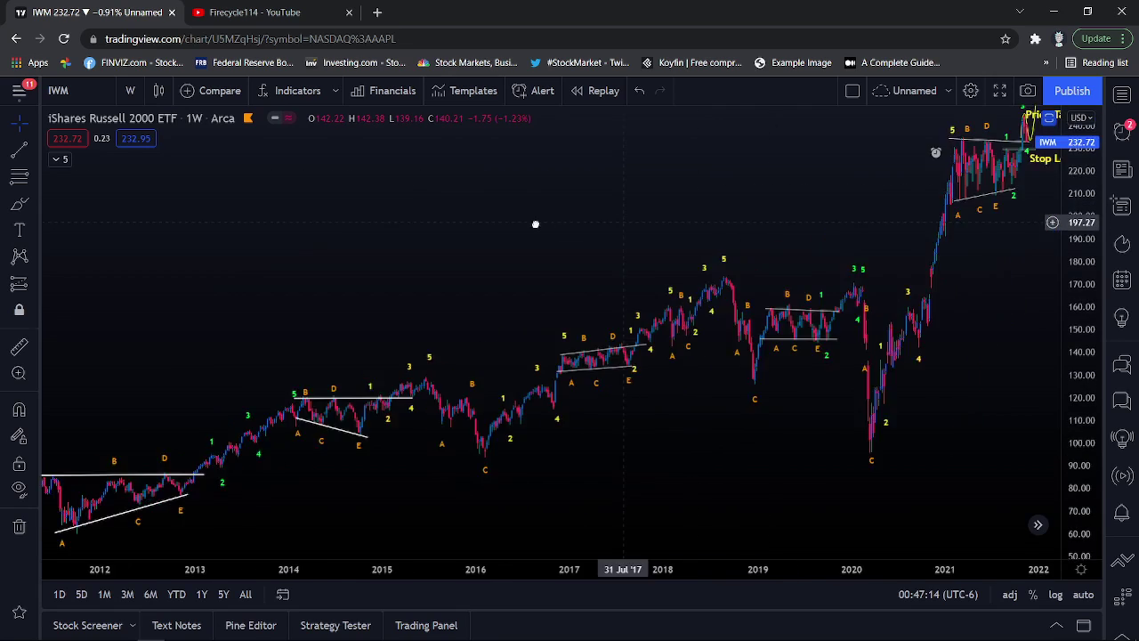
pyautogui.moveTo(1086, 238); pyautogui.dragTo(1032, 362)
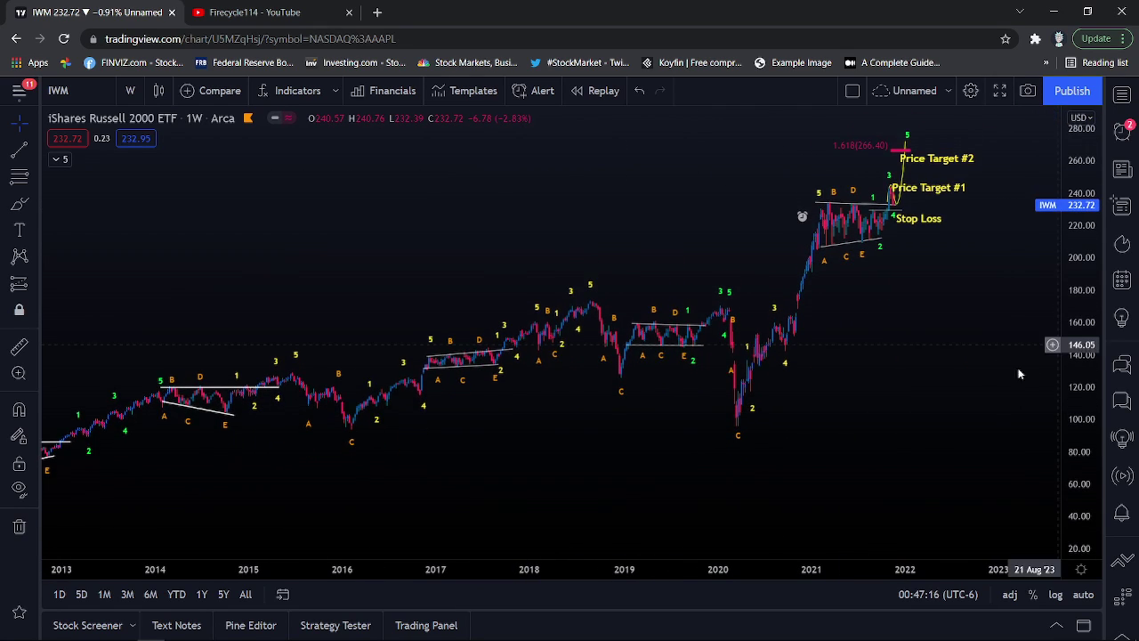
pyautogui.rightClick(1032, 362)
pyautogui.click(489, 165)
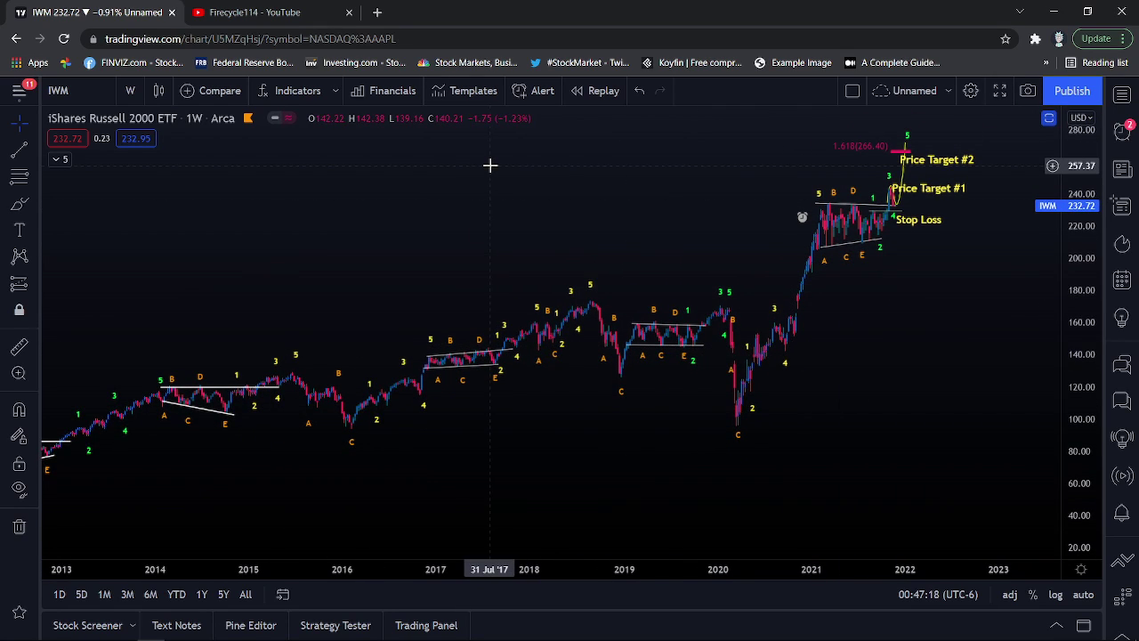
pyautogui.scroll(6, 490, 165)
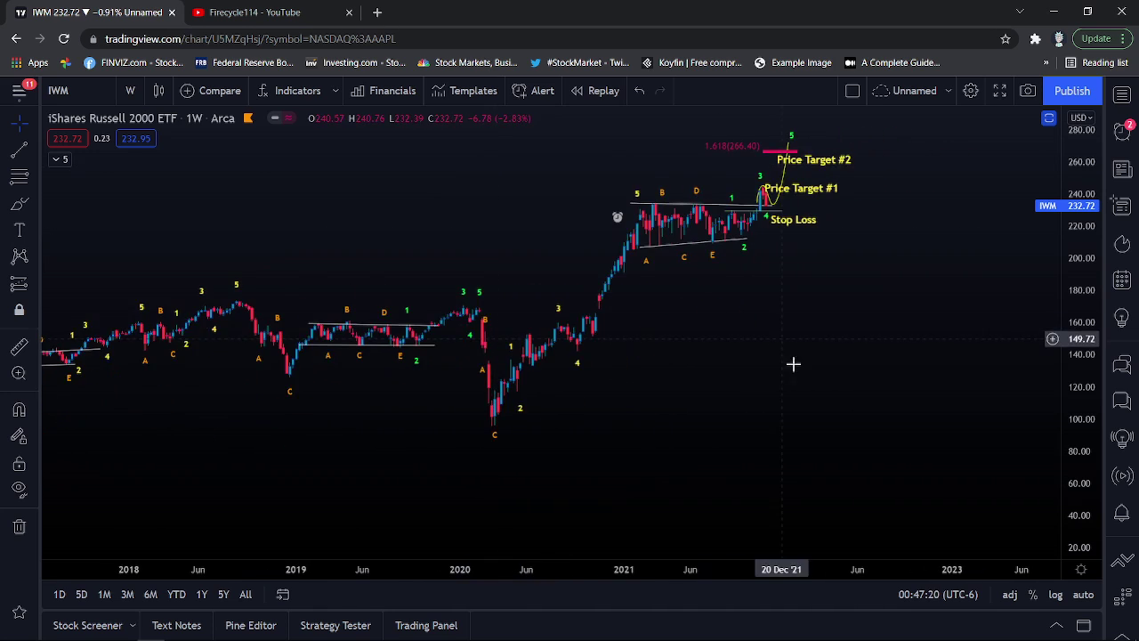
pyautogui.moveTo(1005, 355); pyautogui.dragTo(1023, 350)
pyautogui.moveTo(1084, 398); pyautogui.dragTo(1057, 315)
# - Switch the chart interval to 1 day and examine the latest breakout, stop loss and both price targets on an enlarged price scale
pyautogui.click(131, 91)
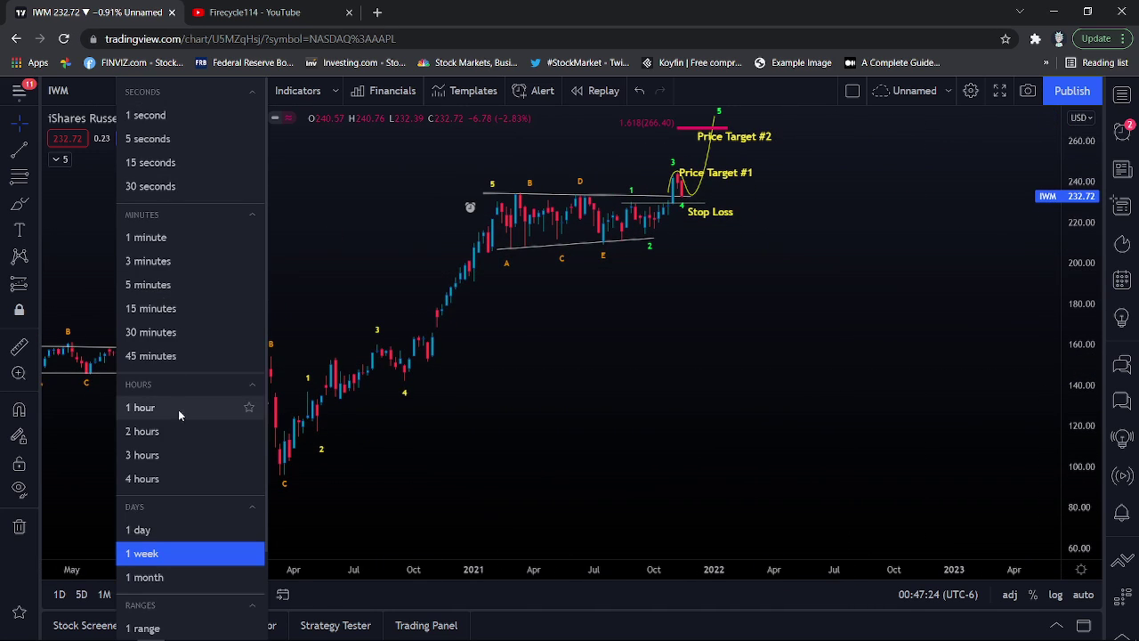
pyautogui.click(131, 528)
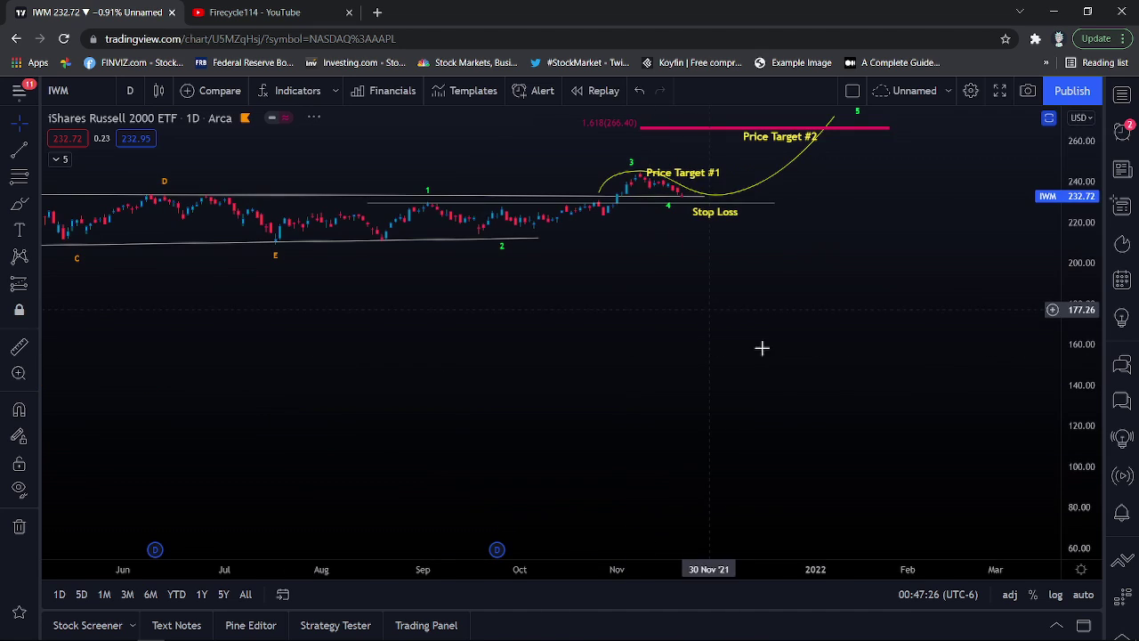
pyautogui.moveTo(773, 356); pyautogui.dragTo(834, 463)
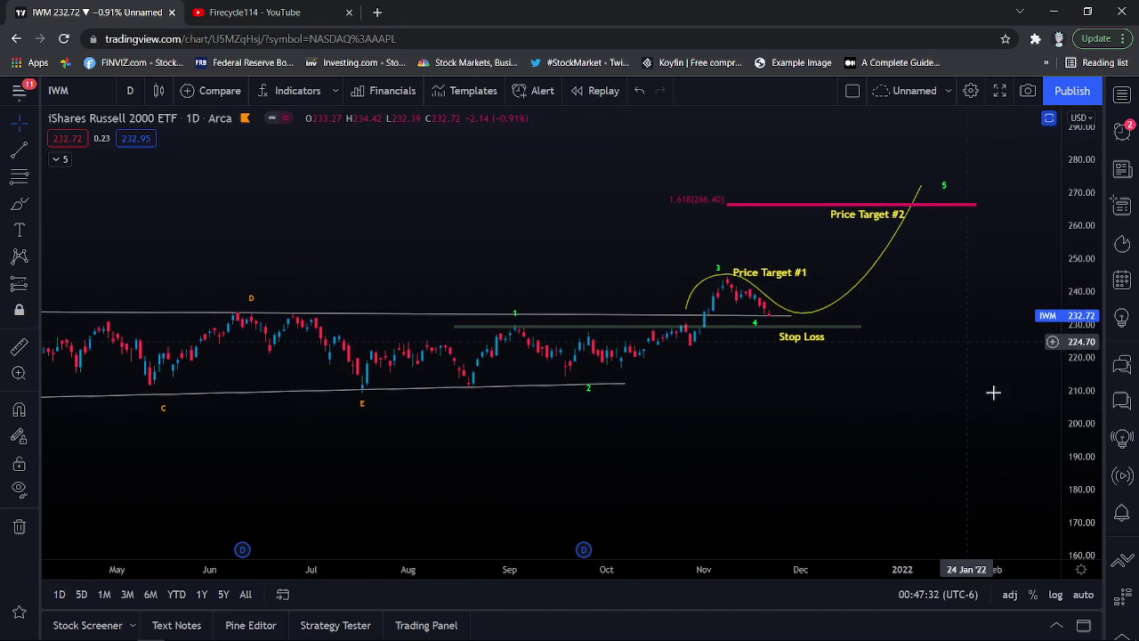
pyautogui.moveTo(1082, 353); pyautogui.dragTo(1057, 203)
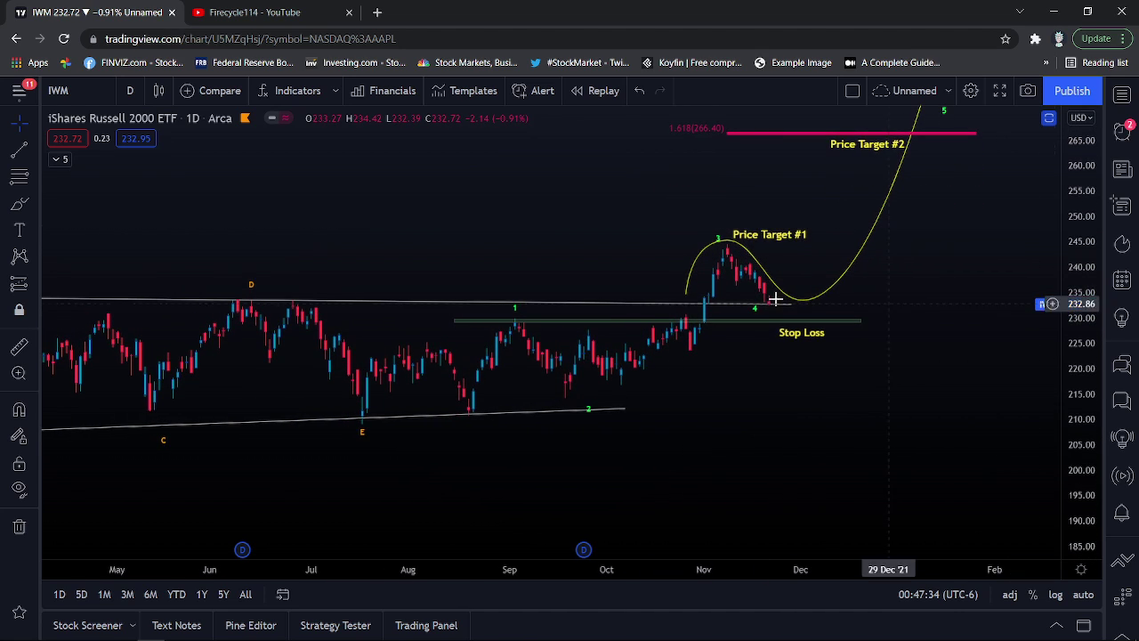
pyautogui.moveTo(952, 294); pyautogui.dragTo(883, 374)
pyautogui.moveTo(854, 158); pyautogui.dragTo(564, 232)
pyautogui.scroll(-1, 437, 226)
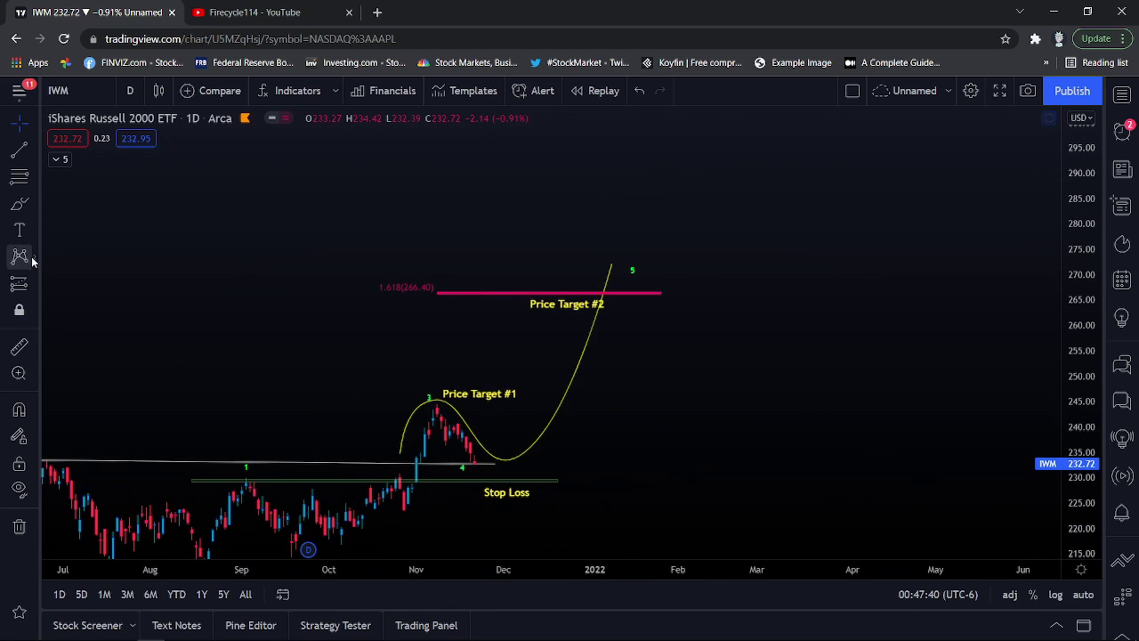
# - Draw an Elliott Correction Wave (ABC) from about 295 in January 2022 through A near 253 and B near 278 to C near 221 in May
pyautogui.click(32, 265)
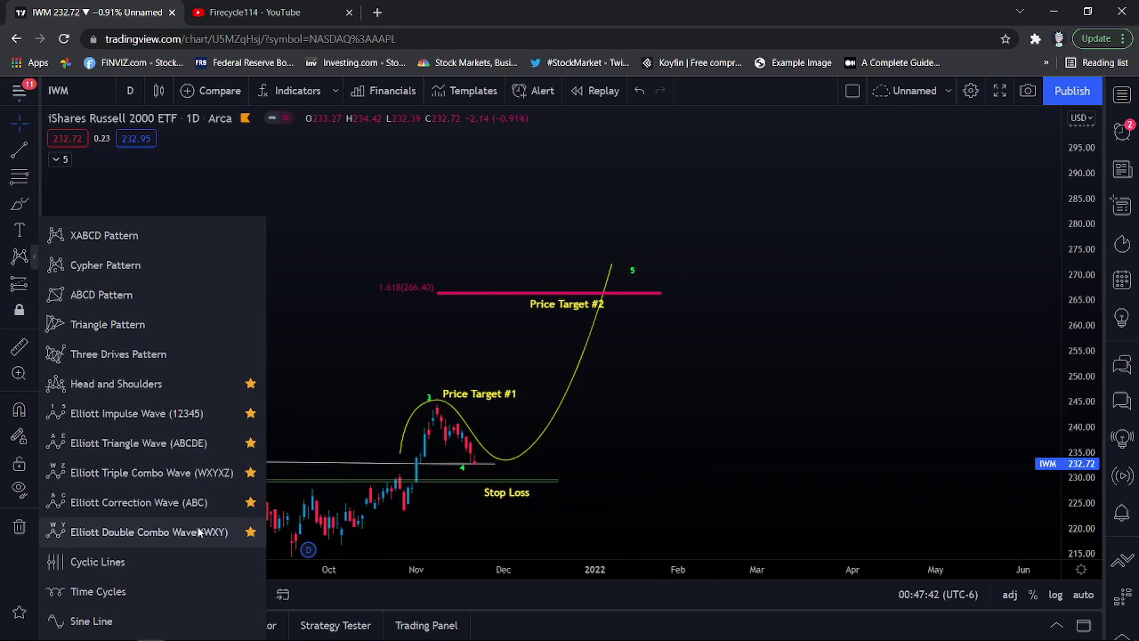
pyautogui.click(178, 502)
pyautogui.click(624, 145)
pyautogui.click(756, 359)
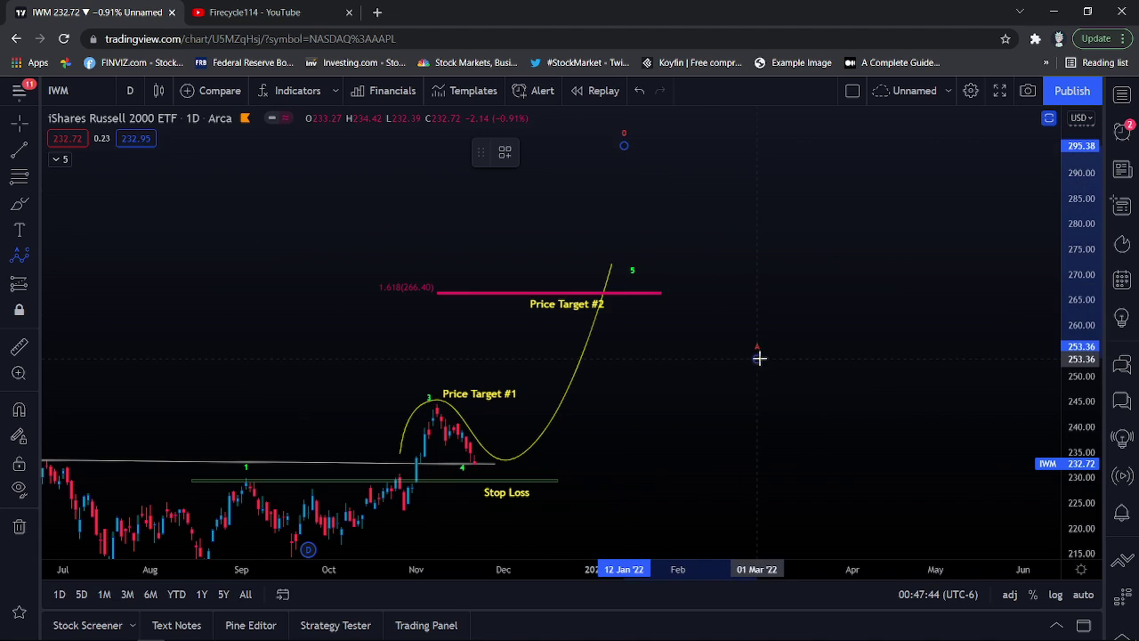
pyautogui.click(876, 232)
pyautogui.click(977, 520)
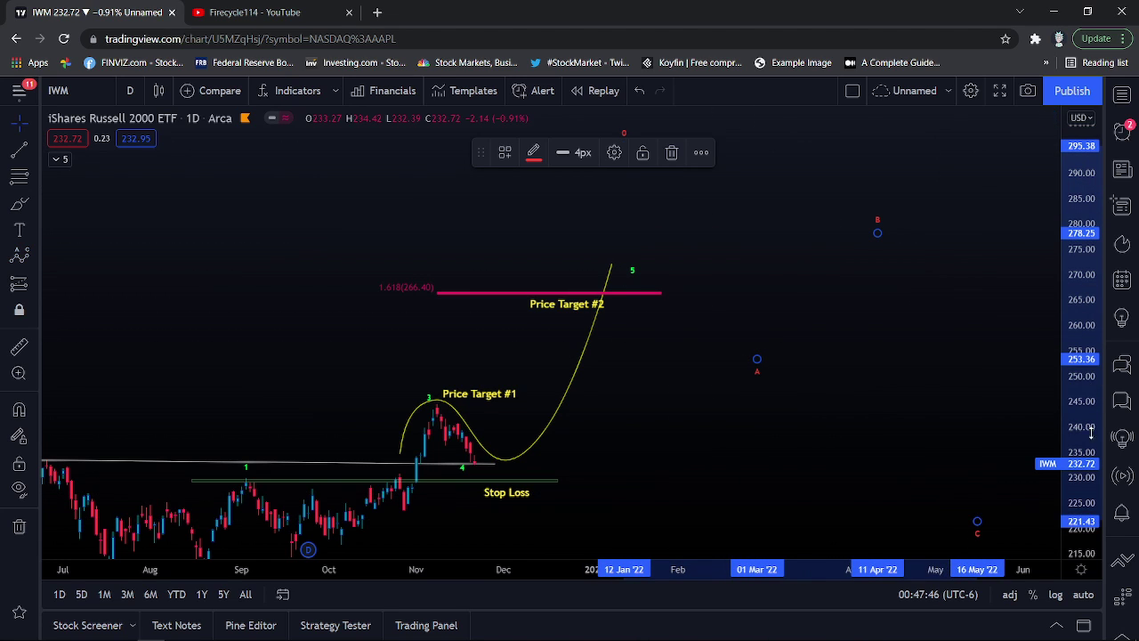
# - Switch the chart interval back to 1 week and compare the projected ABC correction with the labelled waves since 2013
pyautogui.click(130, 90)
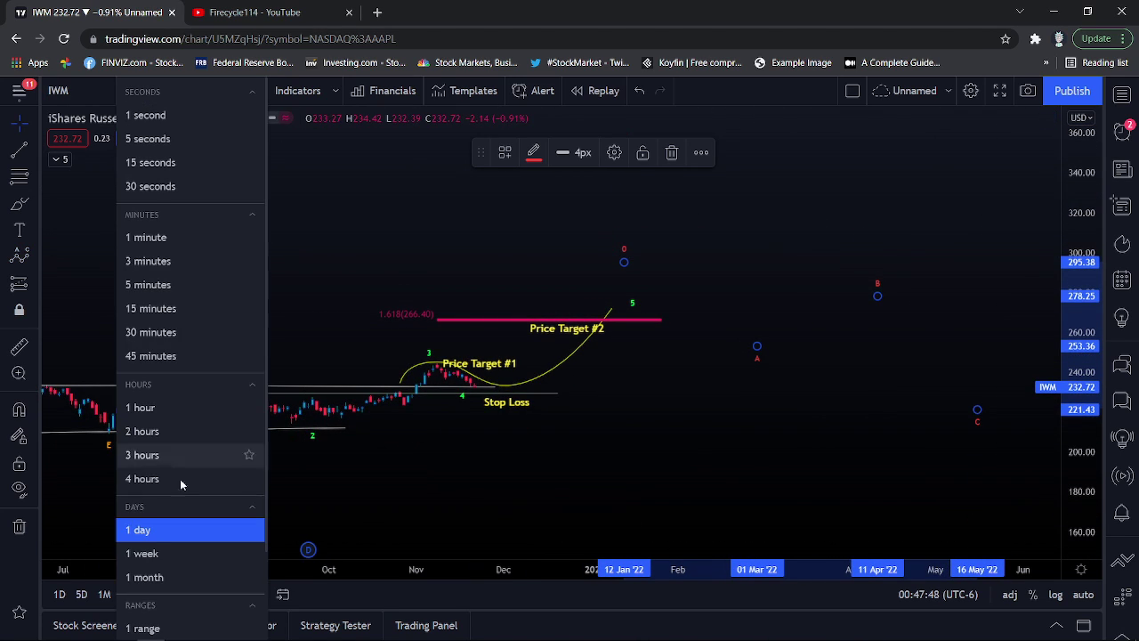
pyautogui.click(143, 549)
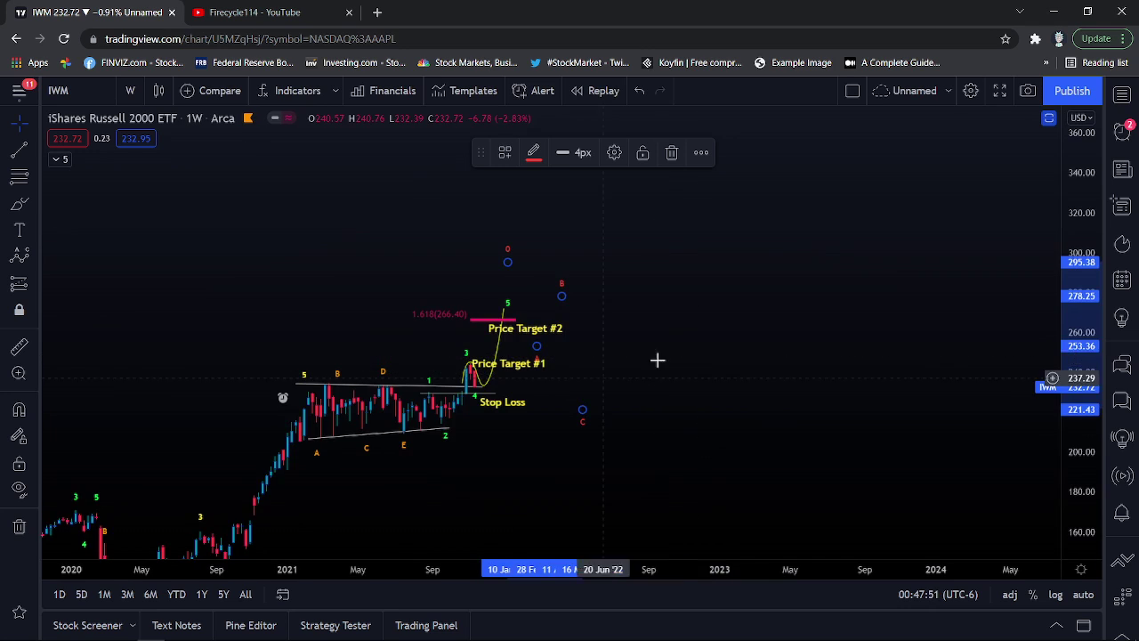
pyautogui.moveTo(709, 333); pyautogui.dragTo(907, 240)
pyautogui.scroll(-5, 983, 303)
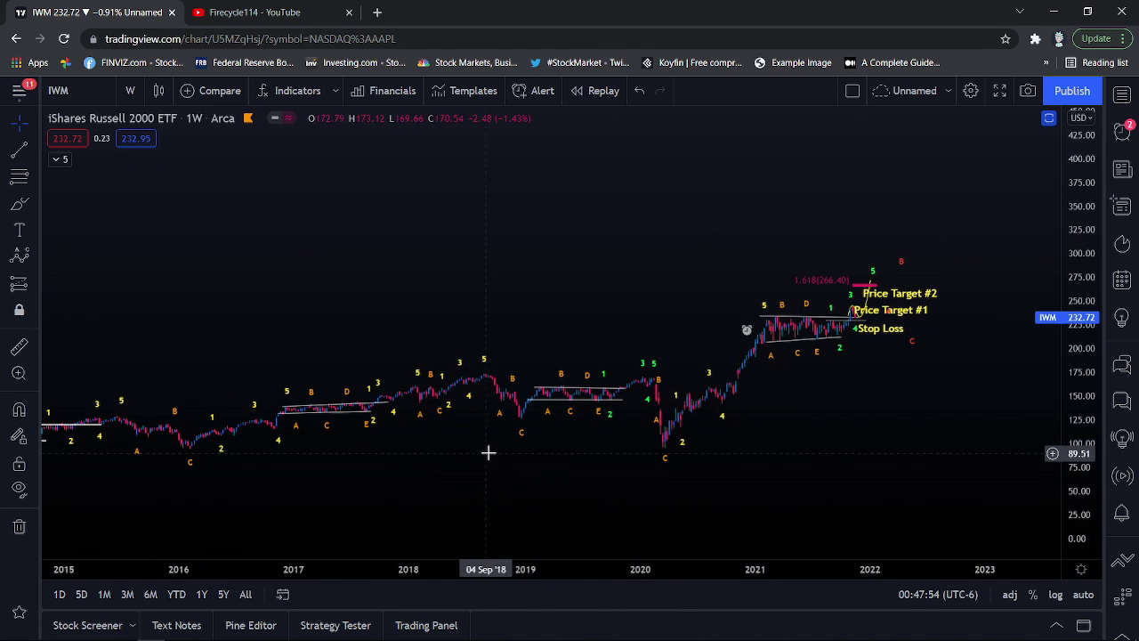
pyautogui.scroll(-2, 487, 452)
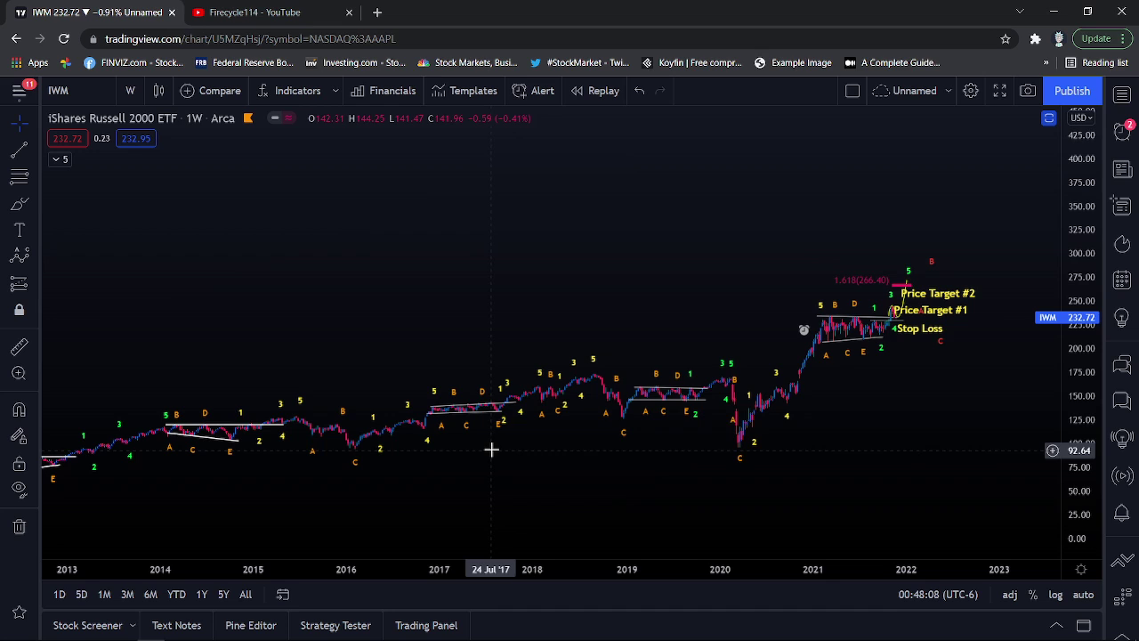
pyautogui.moveTo(499, 418); pyautogui.dragTo(599, 413)
pyautogui.scroll(2, 599, 414)
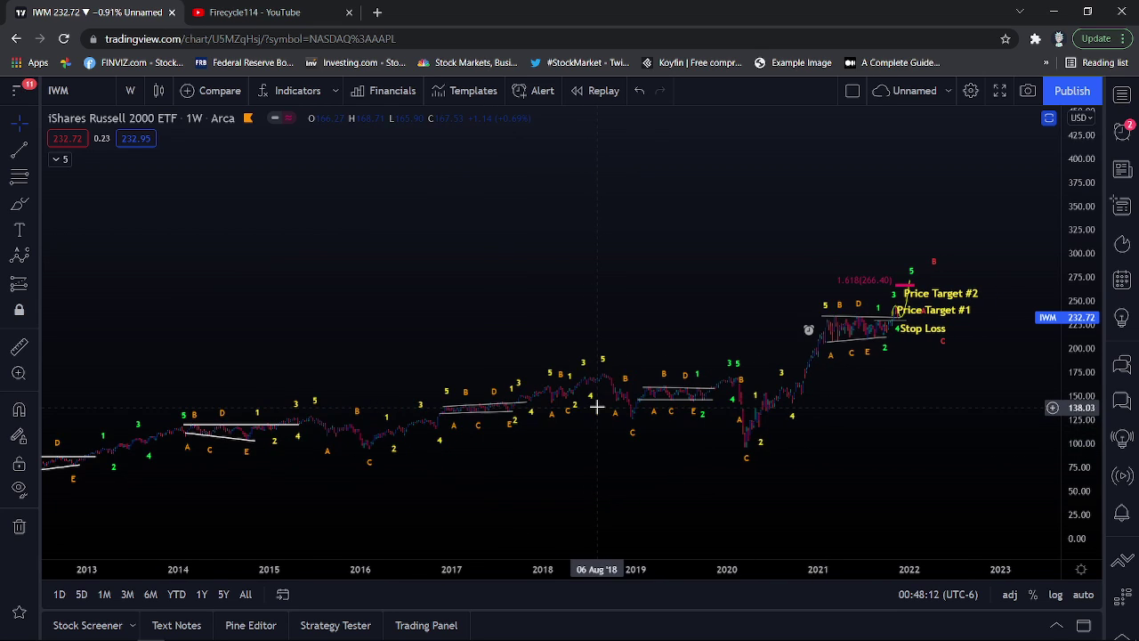
pyautogui.scroll(1, 596, 407)
# - Check the channel's video uploads on YouTube, look back at the weekly IWM chart, and reopen the uploads
pyautogui.hotkey('ctrl', 'Tab')
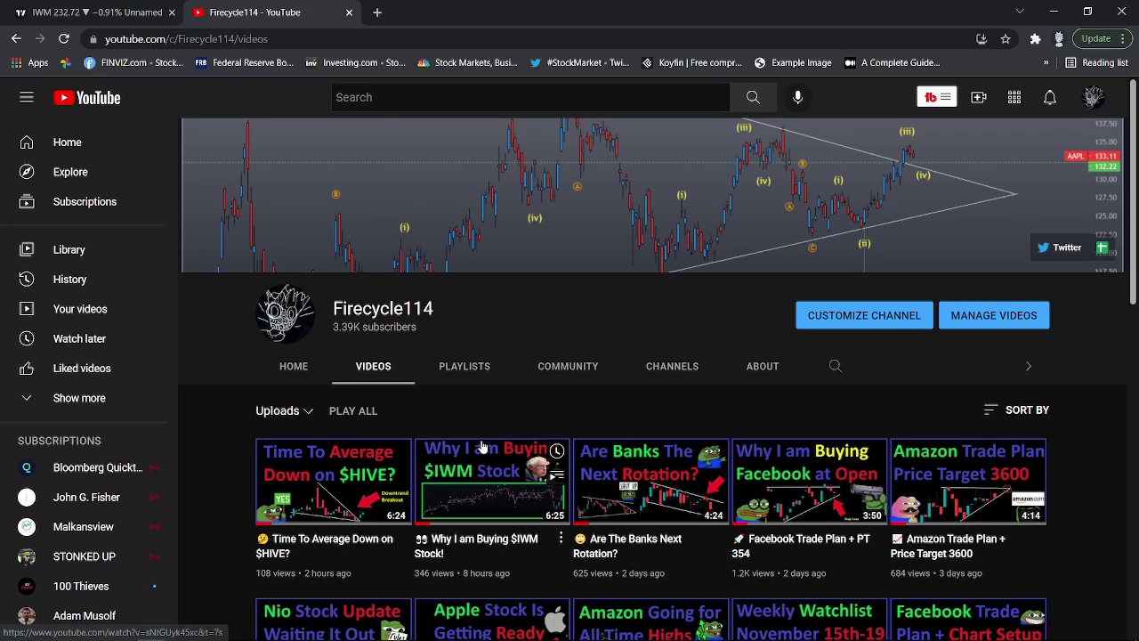
pyautogui.click(19, 13)
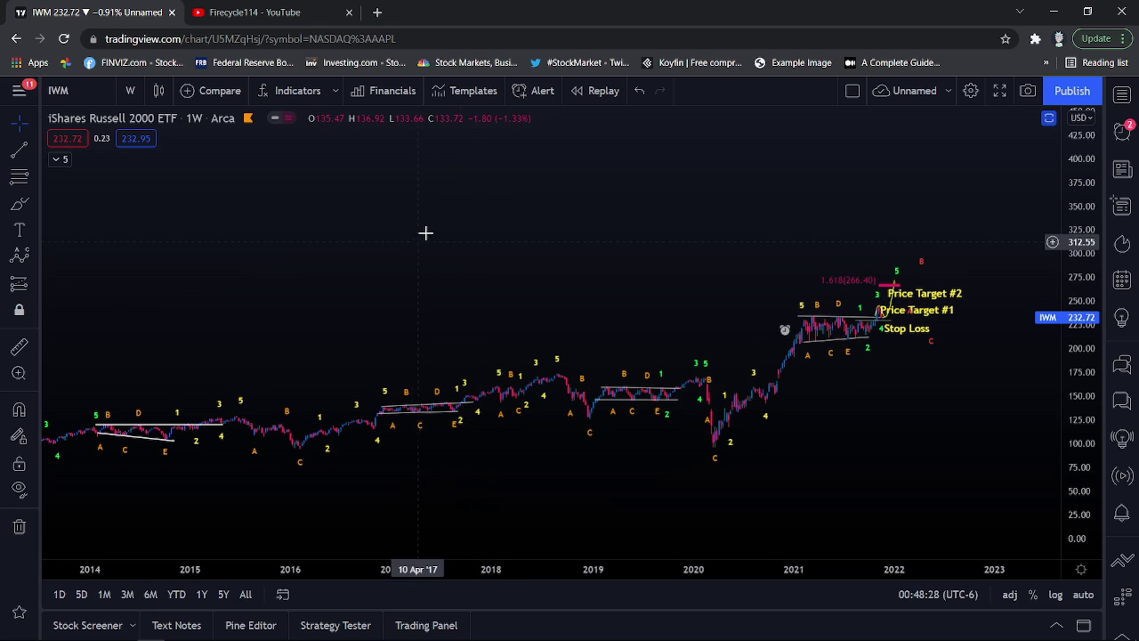
pyautogui.click(337, 16)
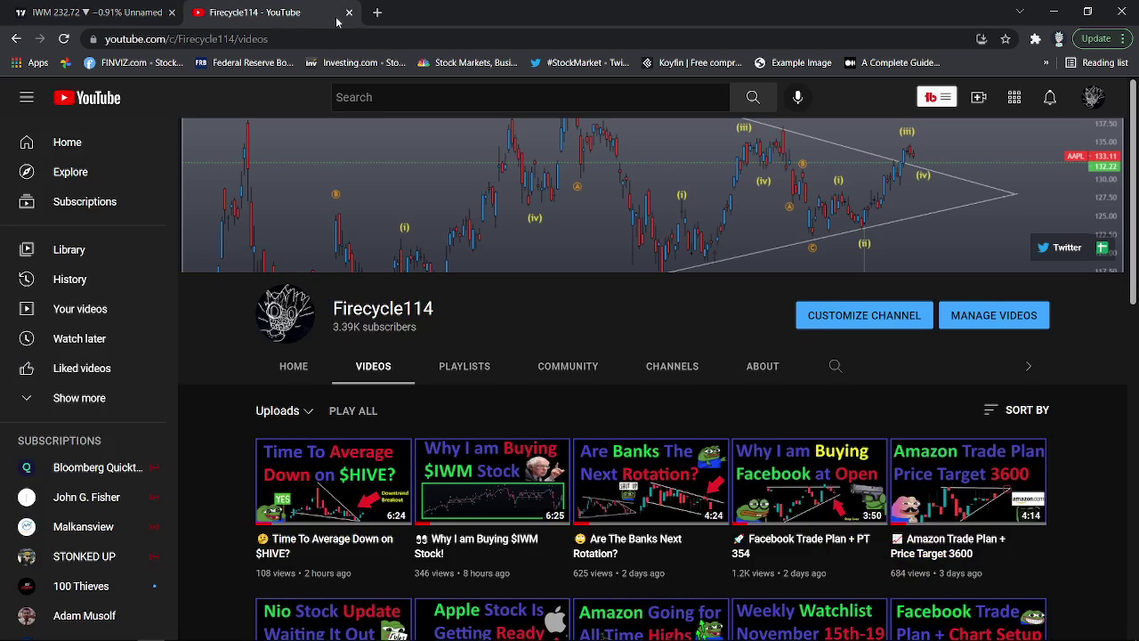